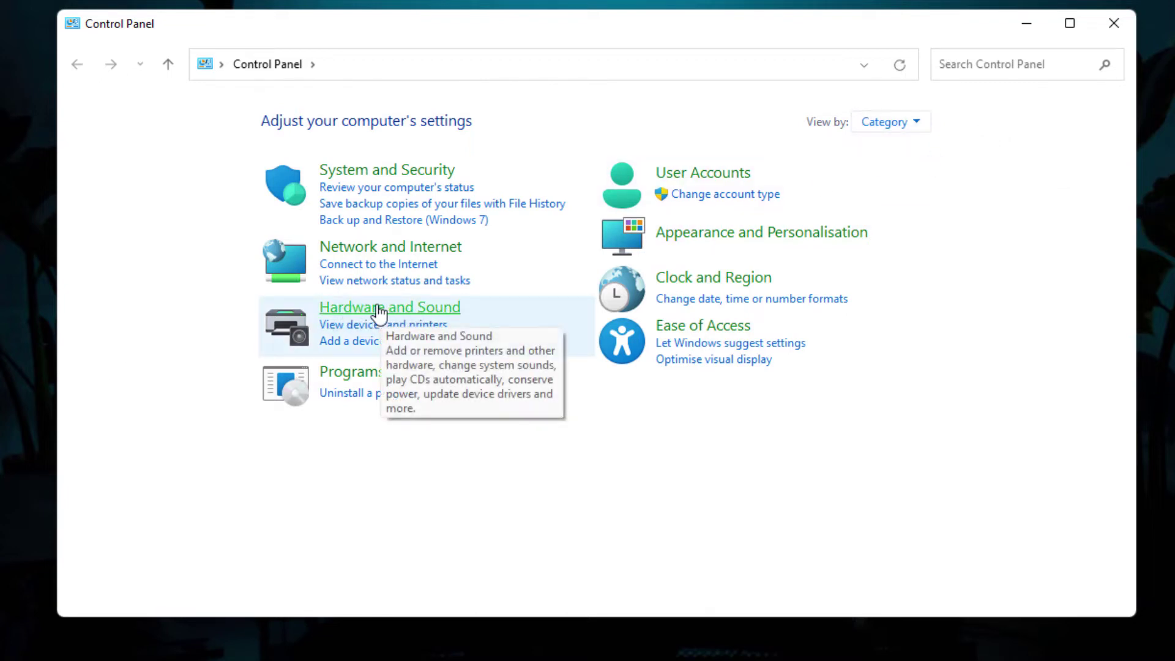
In the power button settings under Hardware and Sound, unlock the unavailable options, remove Sleep from the Power menu and save the changes.
left_click(379, 310)
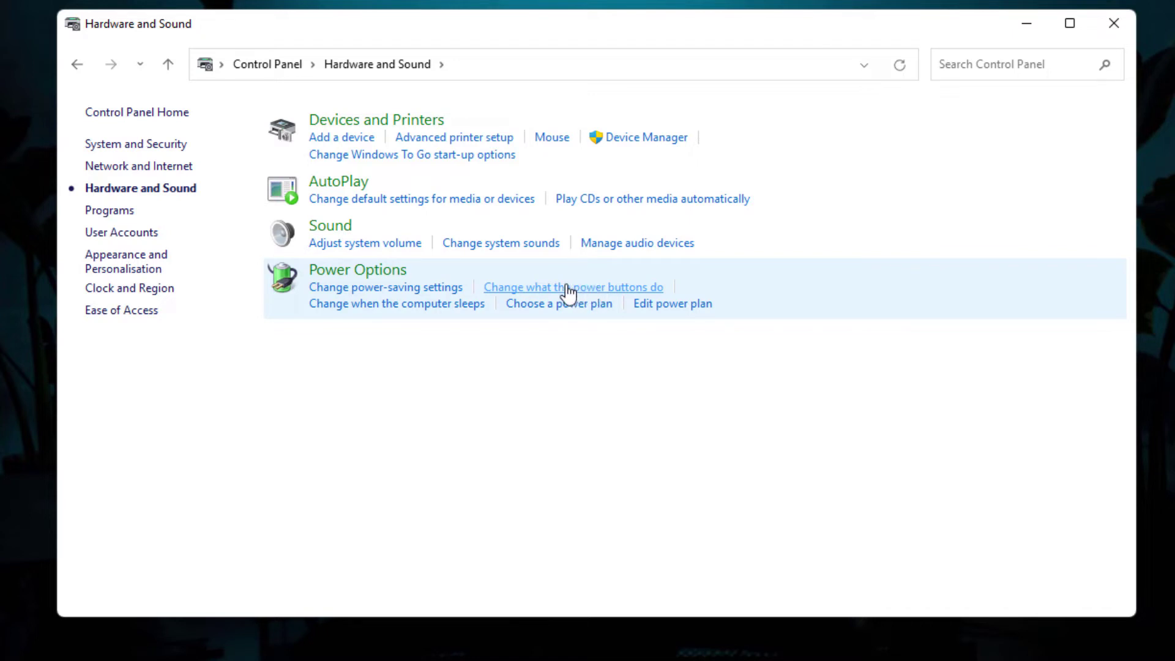
left_click(568, 288)
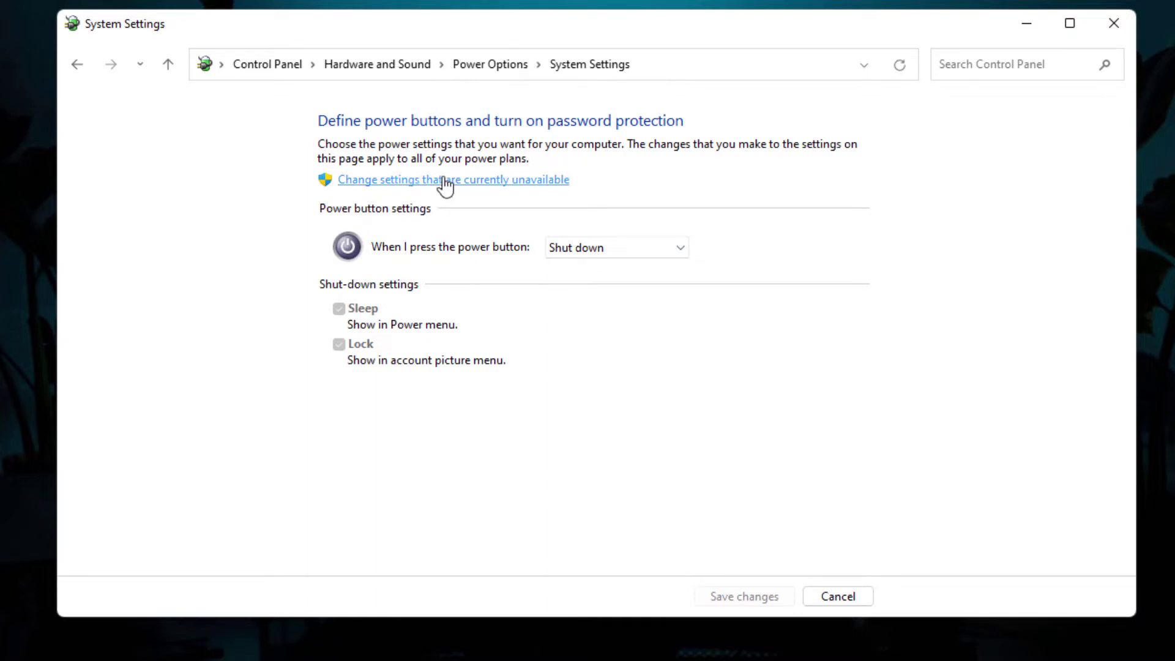
left_click(490, 179)
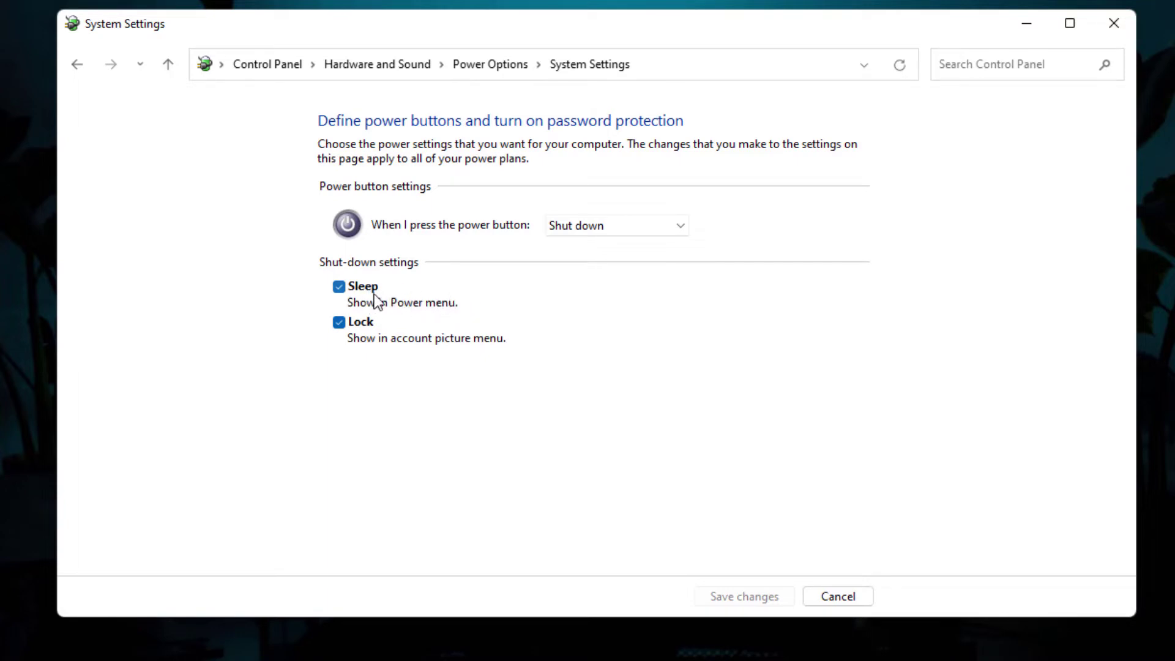
left_click(343, 290)
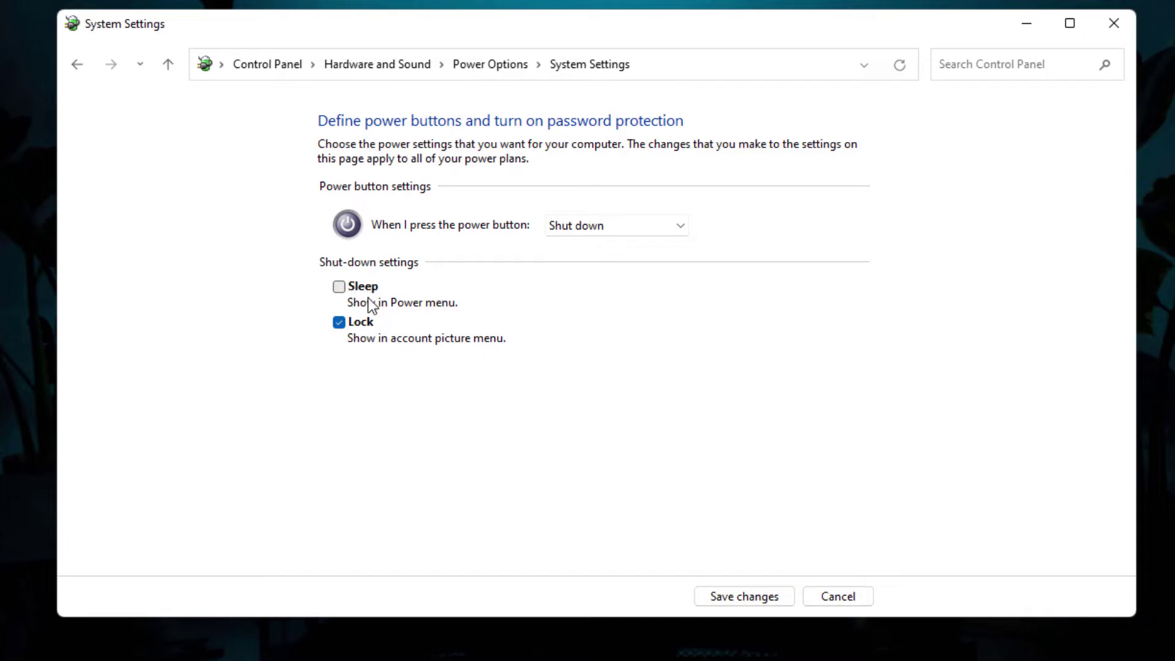
left_click(734, 595)
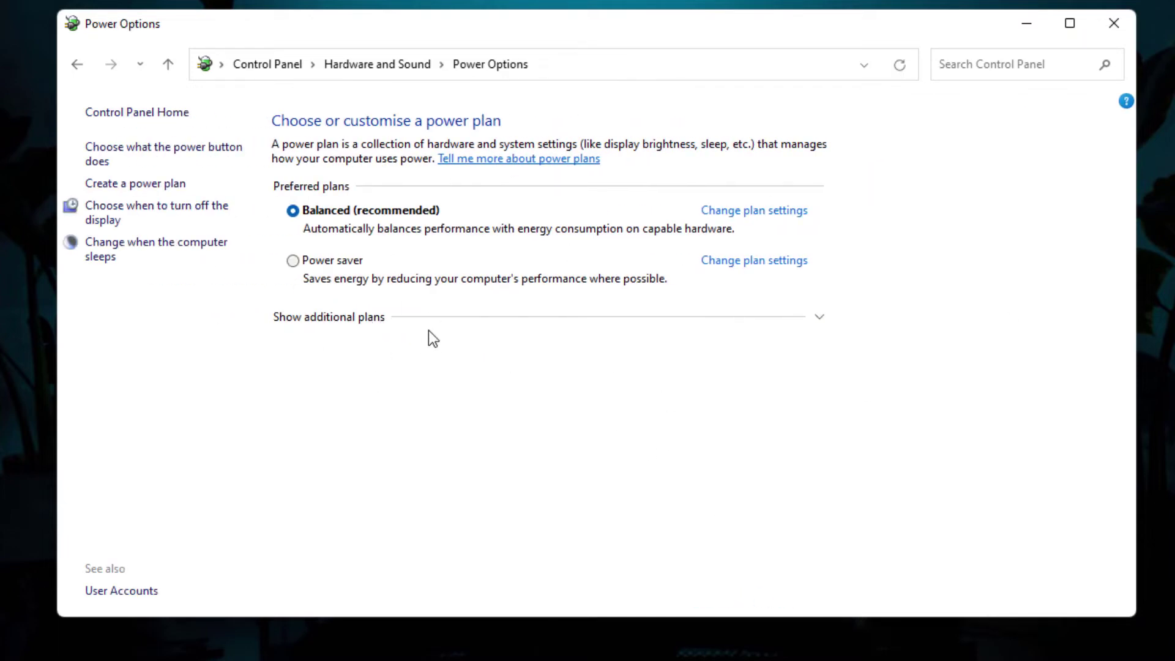
Reveal the additional power plans, activate the High performance plan and close Control Panel.
left_click(350, 323)
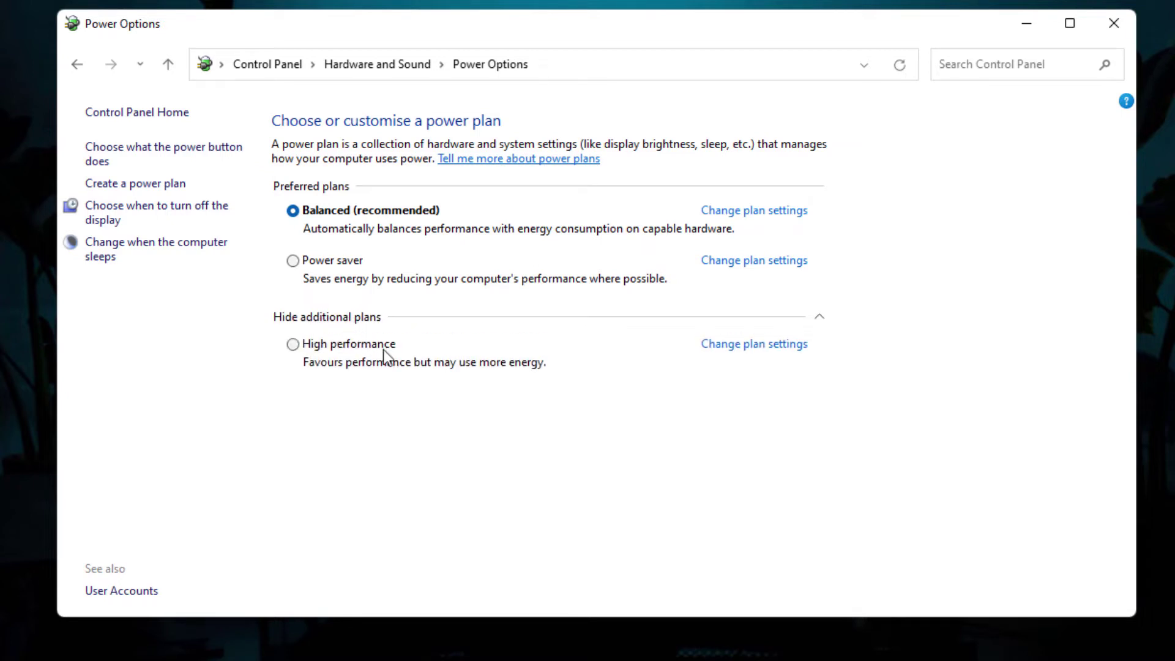
left_click(293, 345)
left_click(1114, 23)
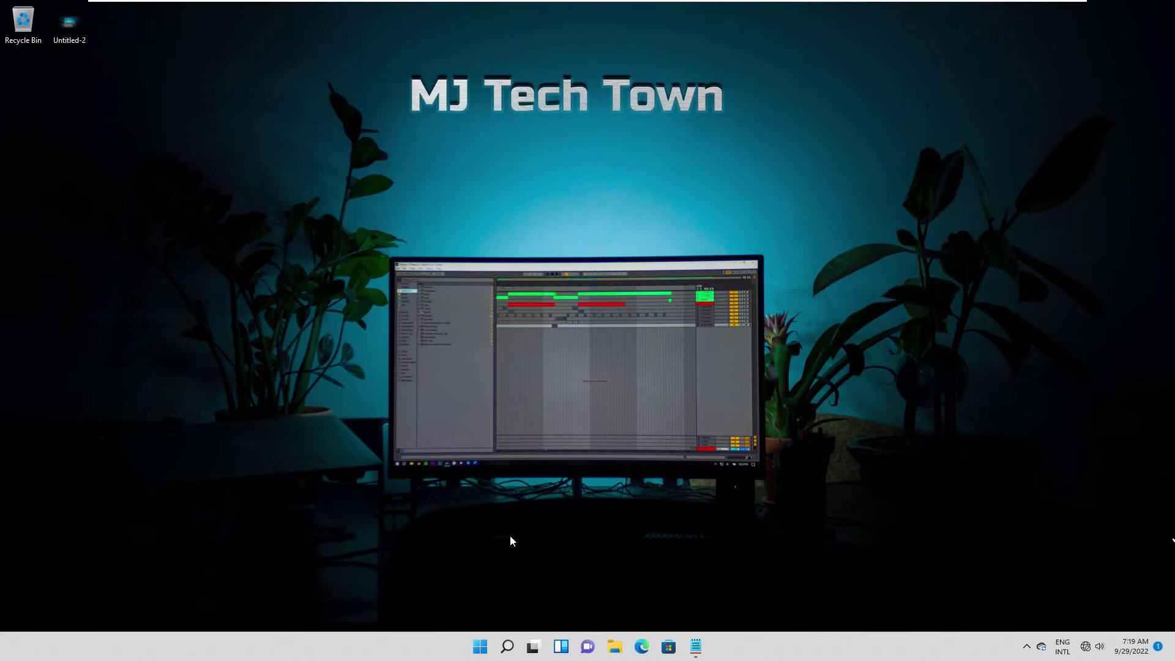
Search Windows for "system rest" and open the Create a restore point settings.
left_click(507, 647)
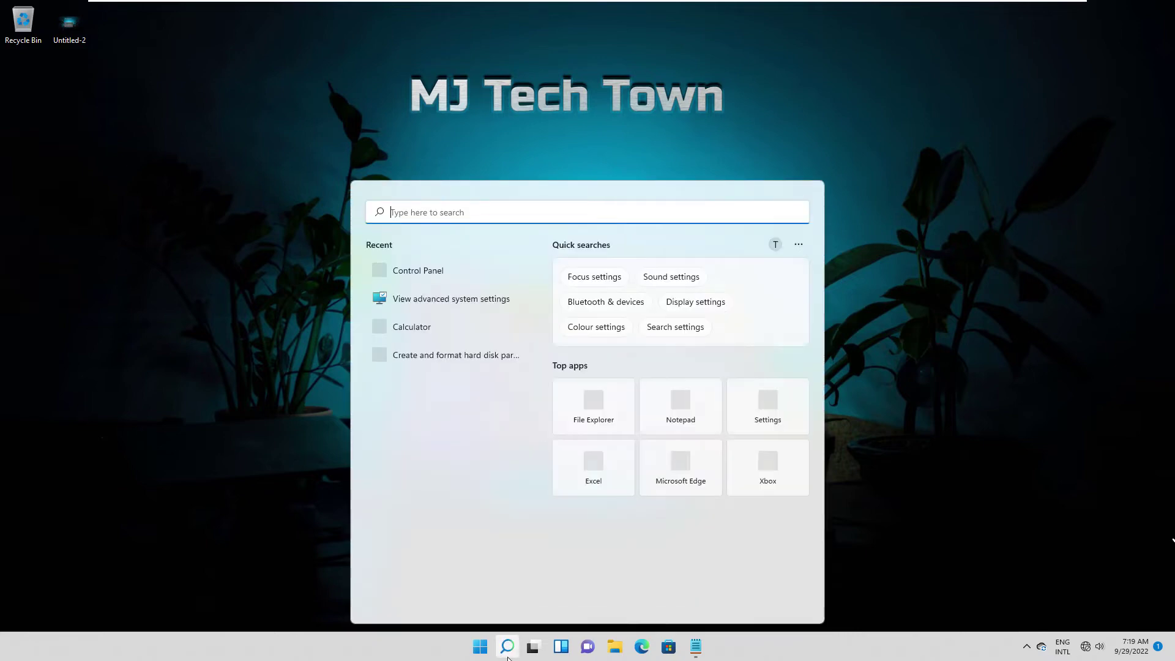
type("systen")
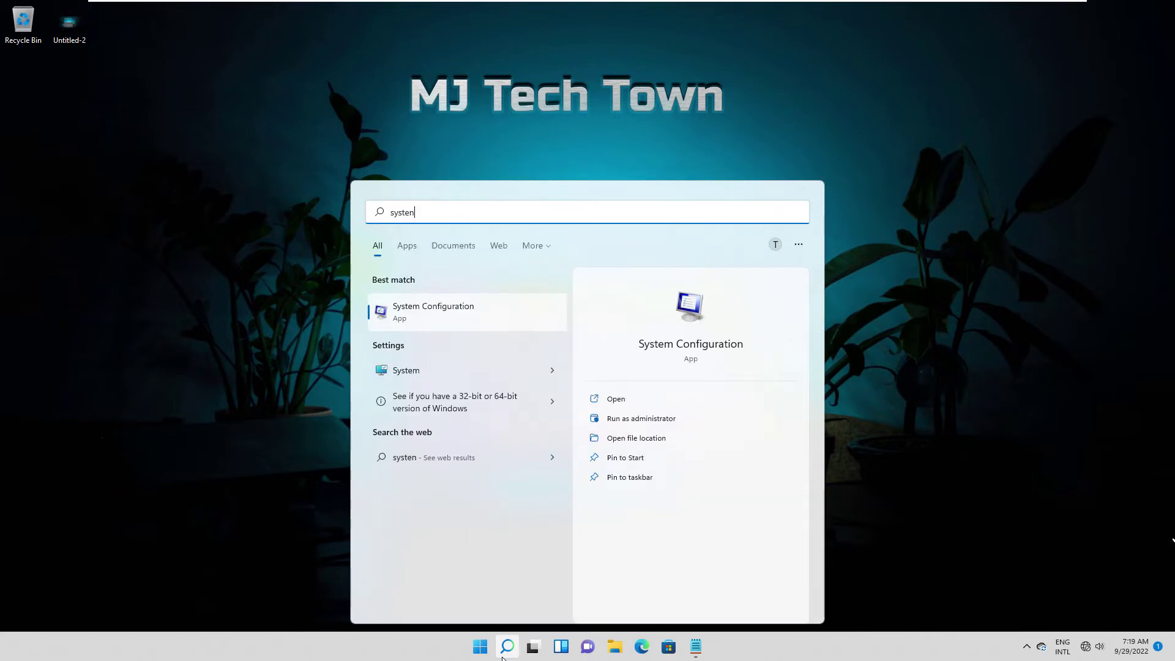
key("BackSpace")
type("m rest")
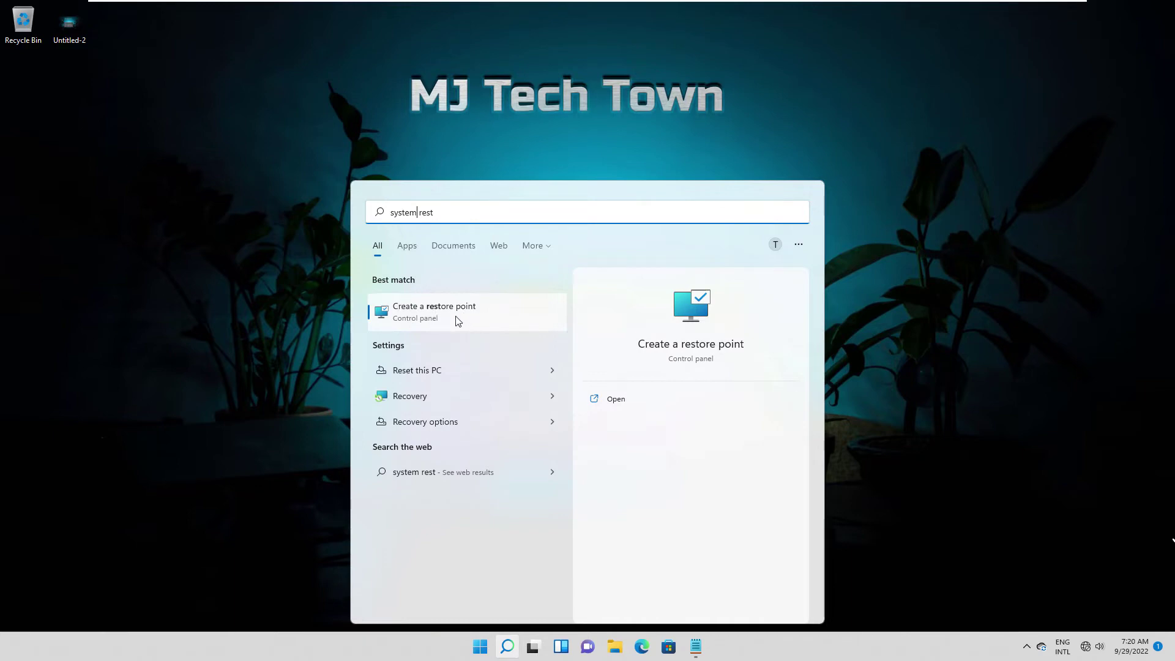
left_click(457, 310)
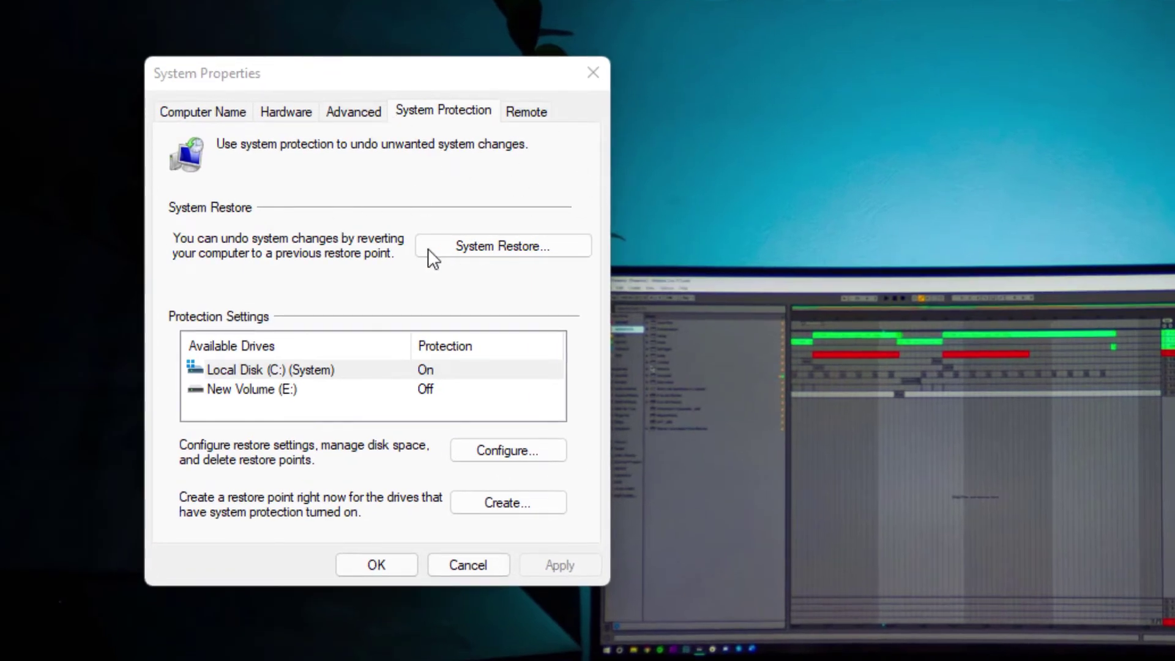
Start System Restore, select the Fresh Windows restore point, and exit the wizard and System Properties without restoring.
left_click(495, 245)
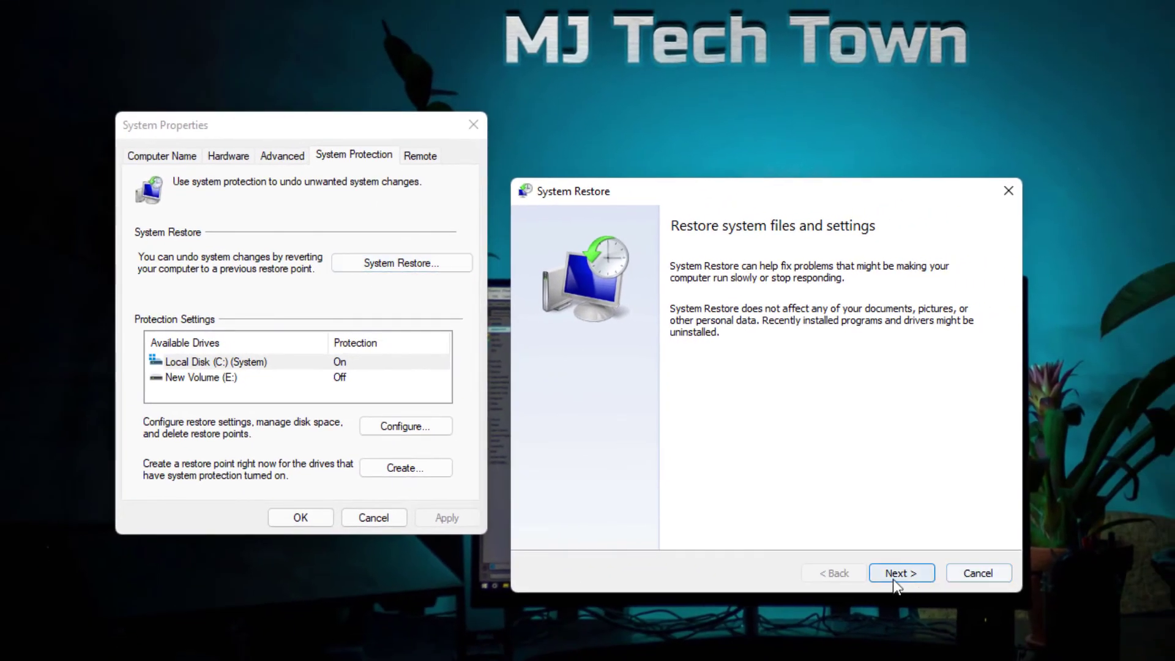
left_click(899, 574)
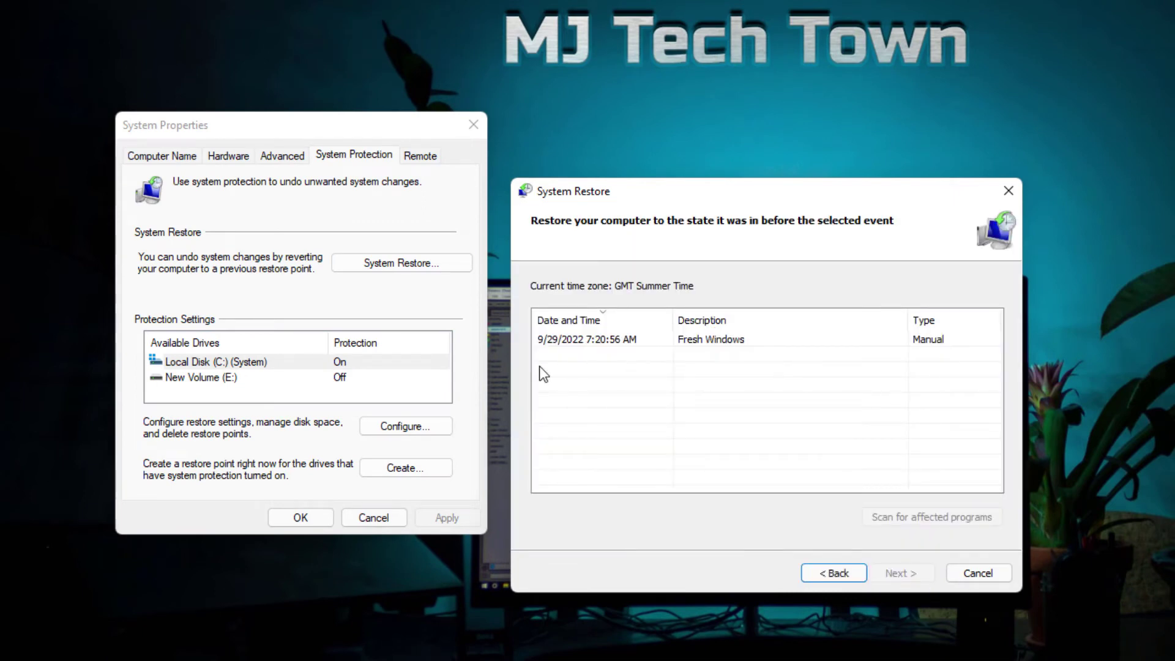
left_click(727, 343)
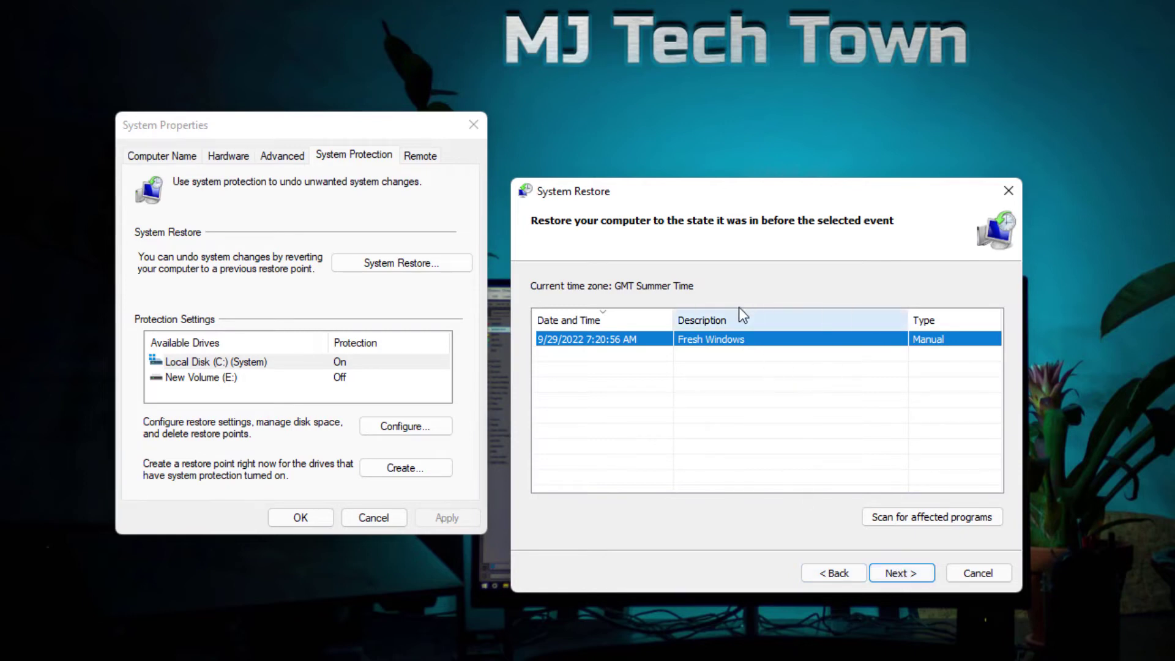
left_click(1009, 190)
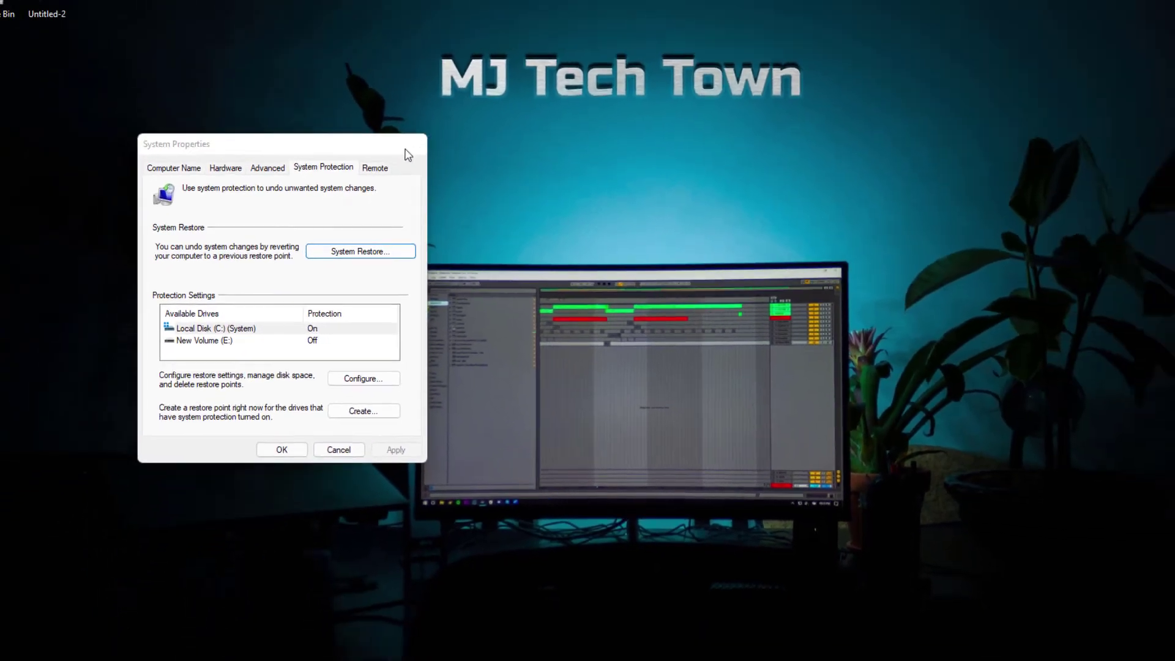
left_click(406, 150)
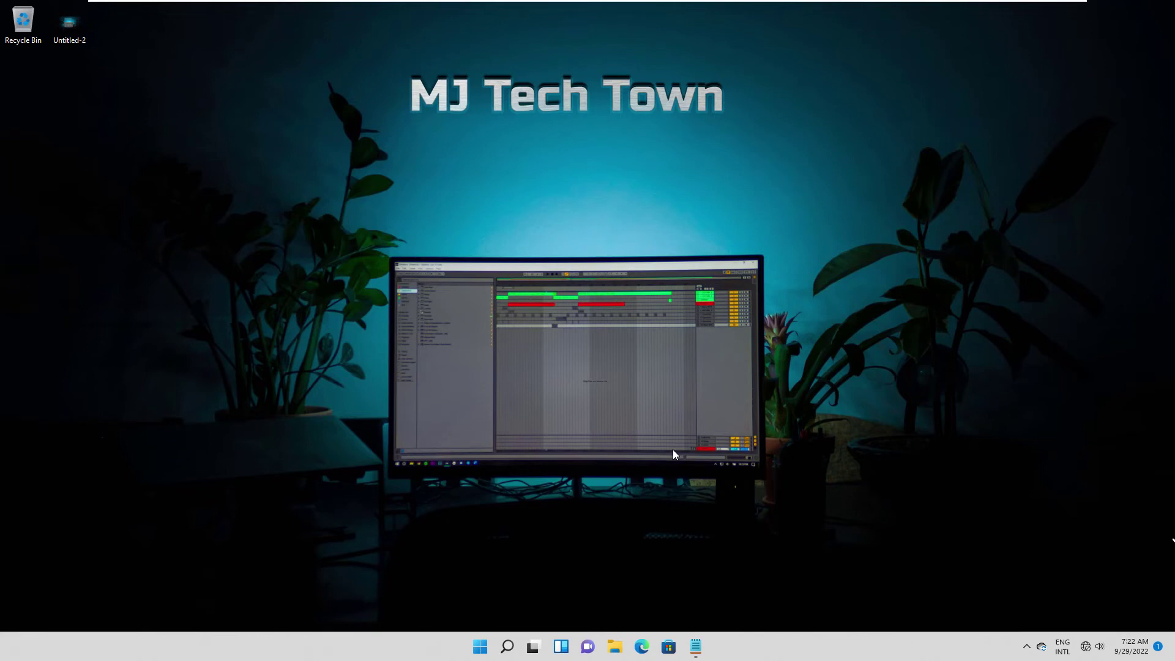
Search Windows for "system co" and open System Configuration.
left_click(508, 649)
type("system co")
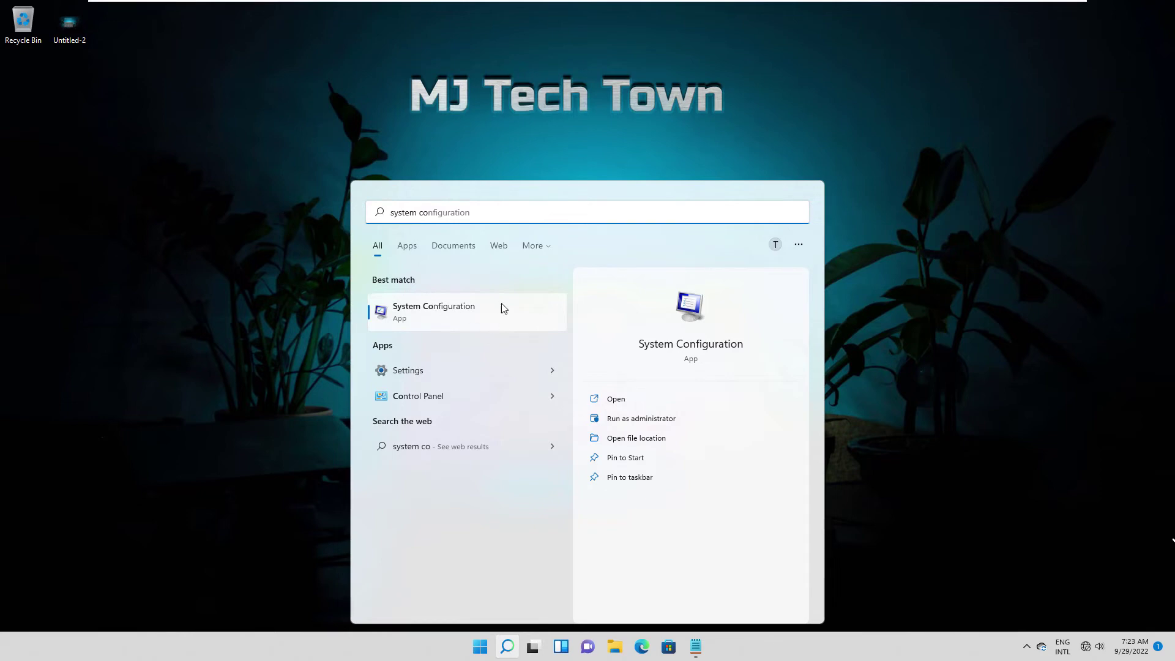
left_click(449, 312)
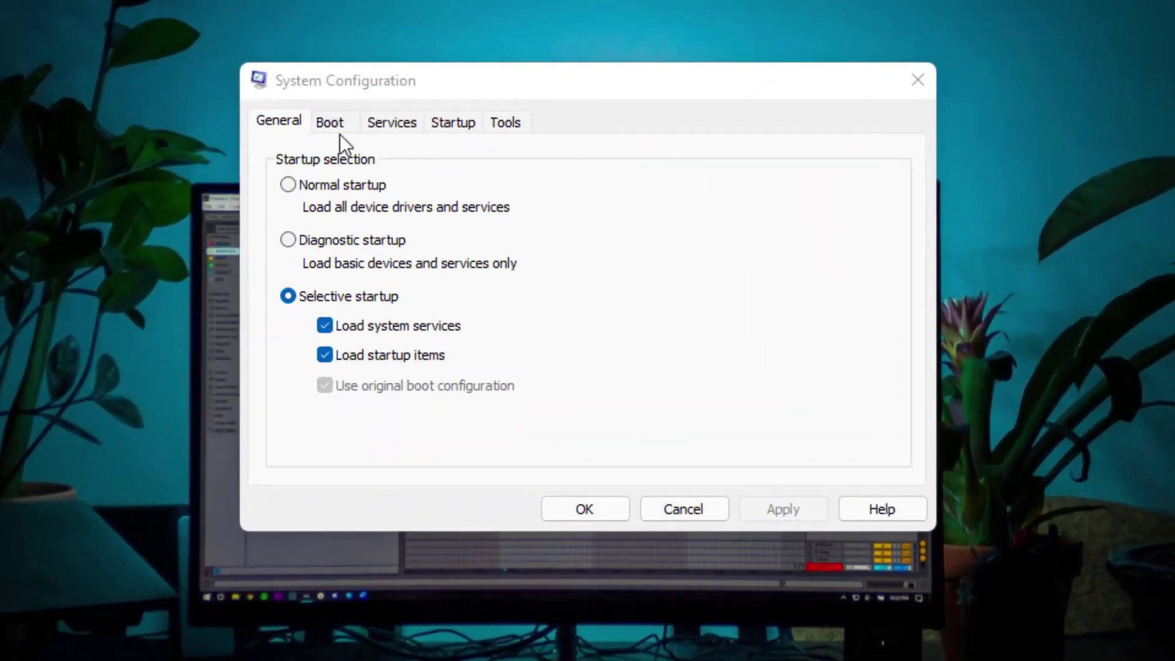
Enable Safe boot with the Minimal option in the boot options, apply it and restart the computer.
left_click(333, 121)
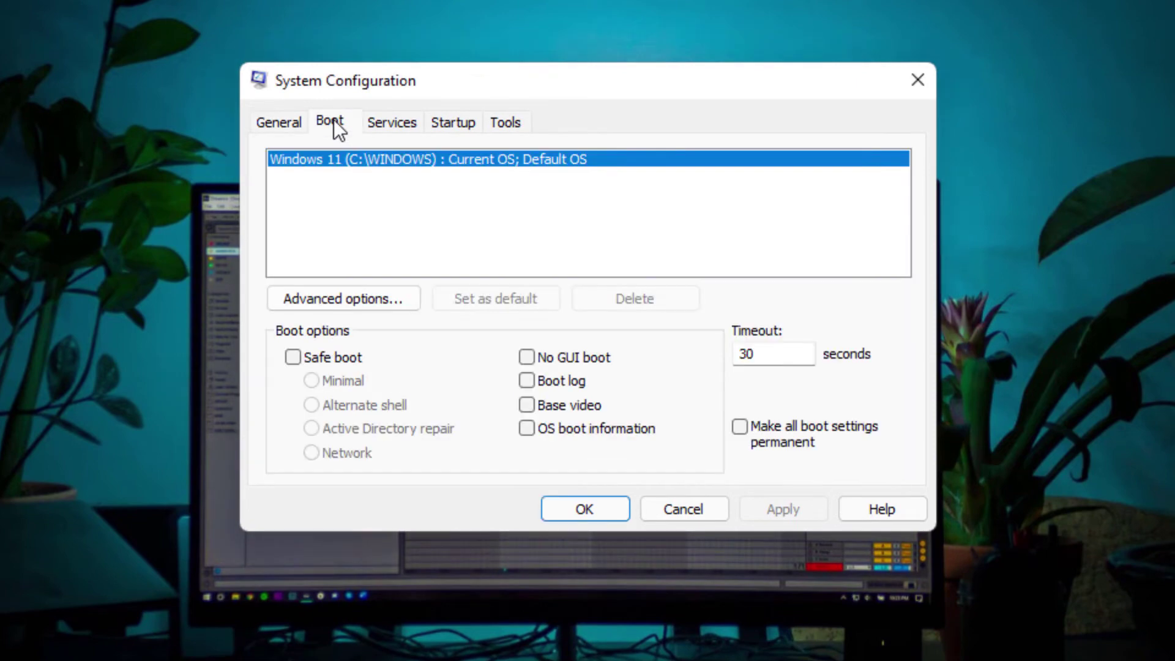
left_click(295, 357)
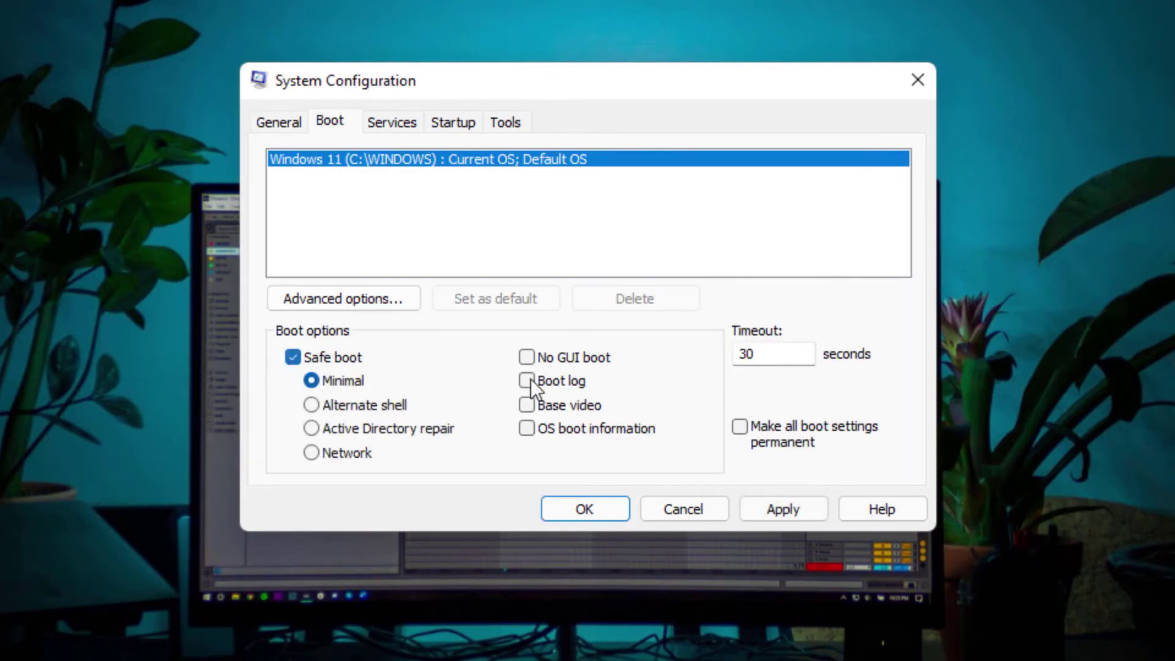
left_click(787, 505)
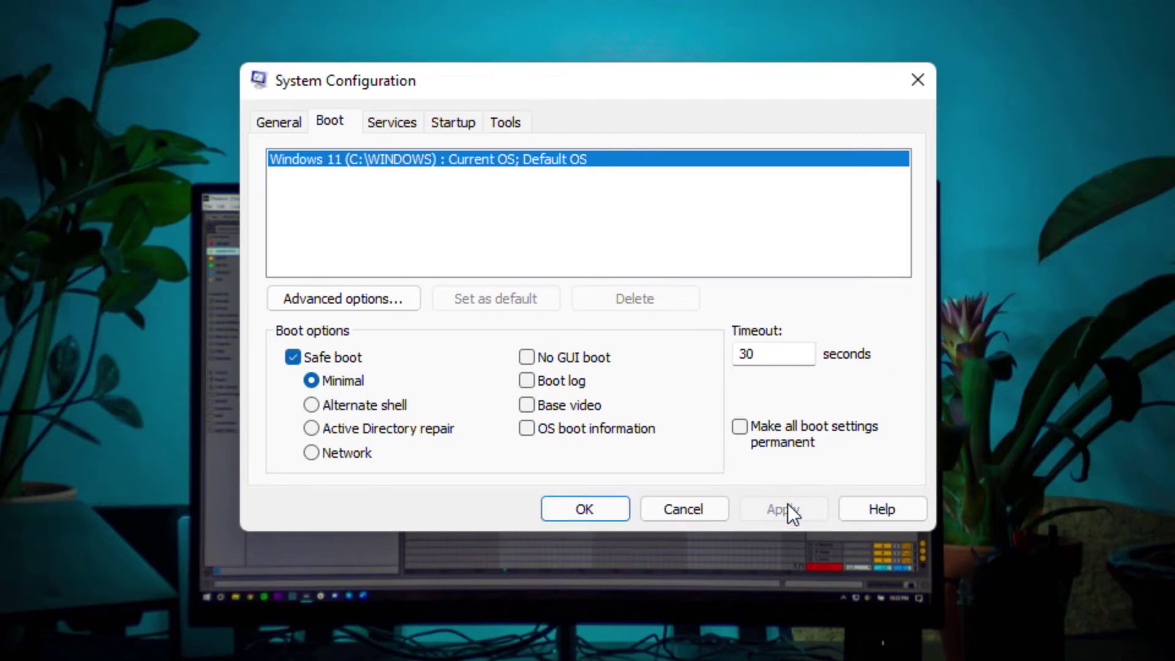
left_click(596, 509)
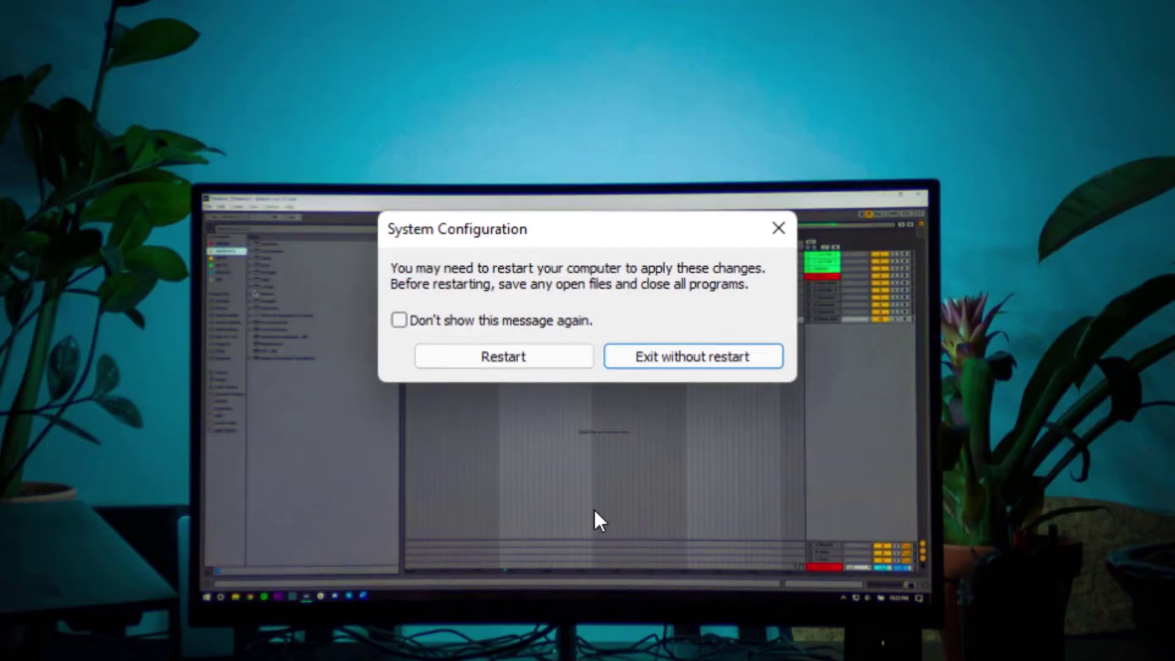
left_click(502, 357)
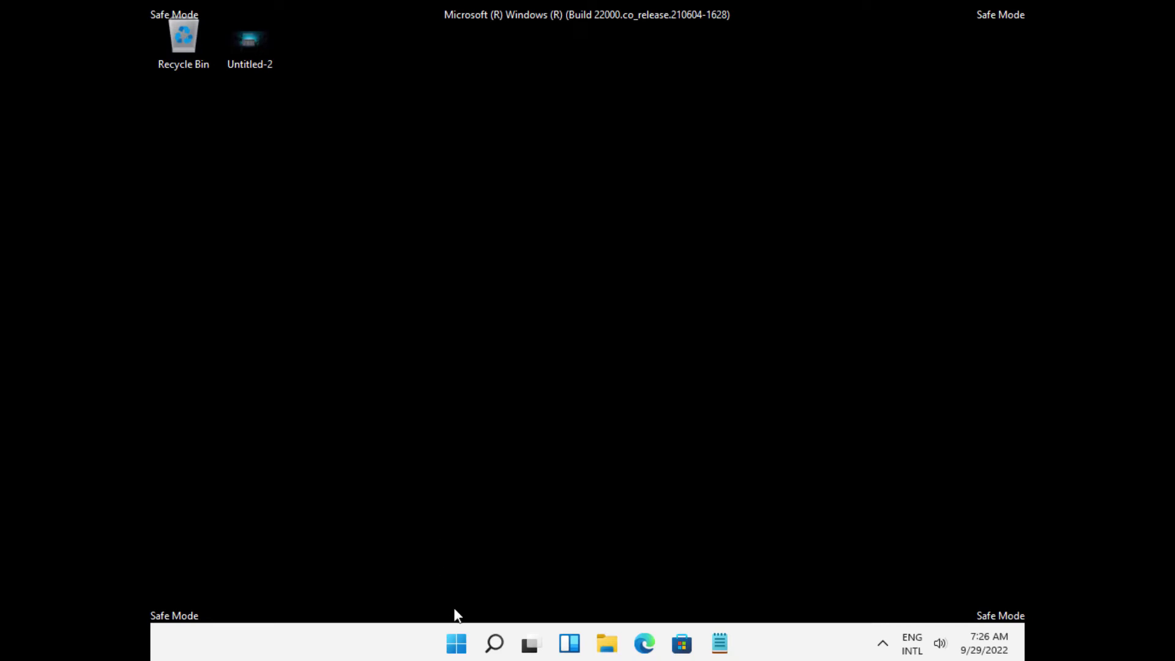
Open Windows Settings and go to the Apps & features page.
left_click(451, 647)
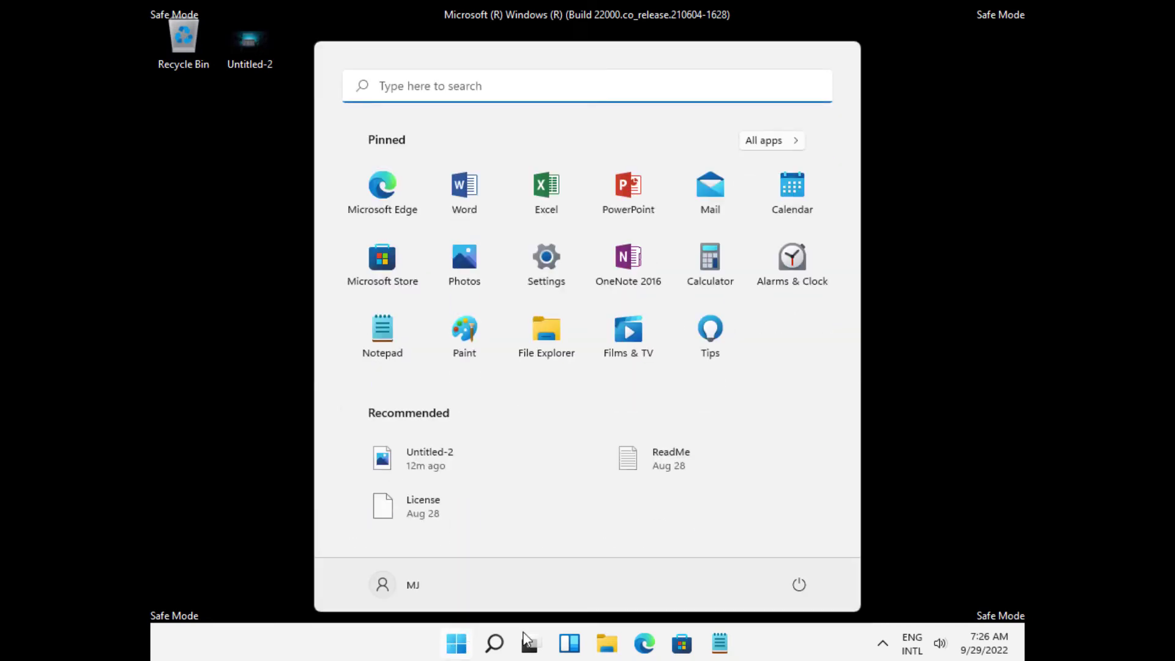
left_click(978, 475)
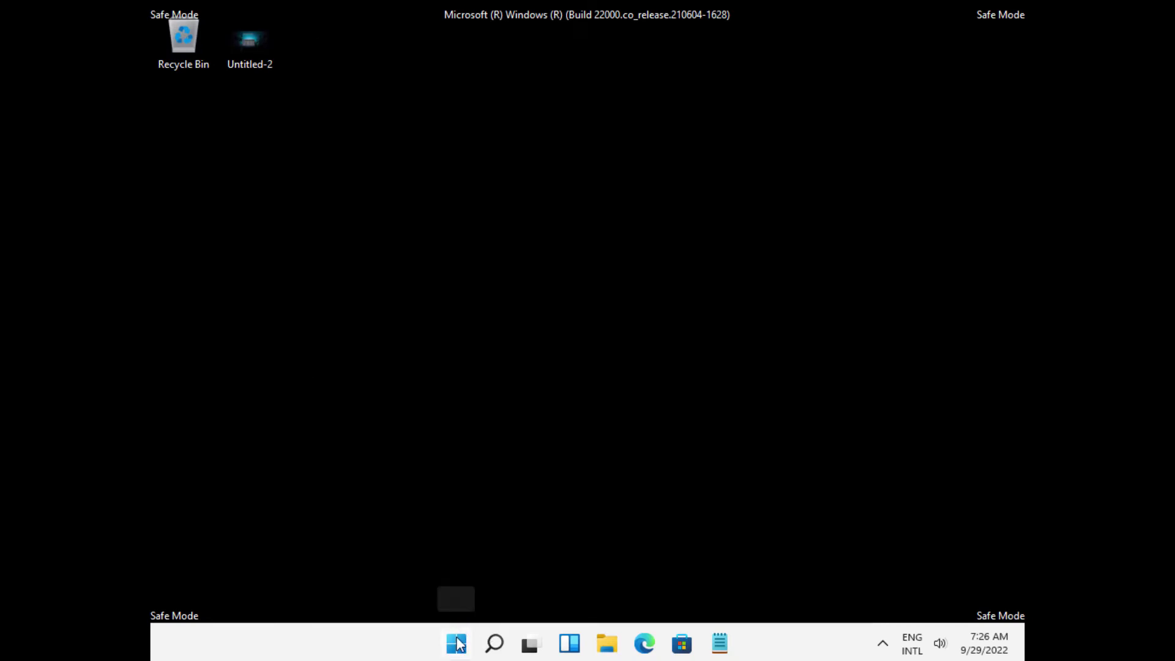
right_click(456, 643)
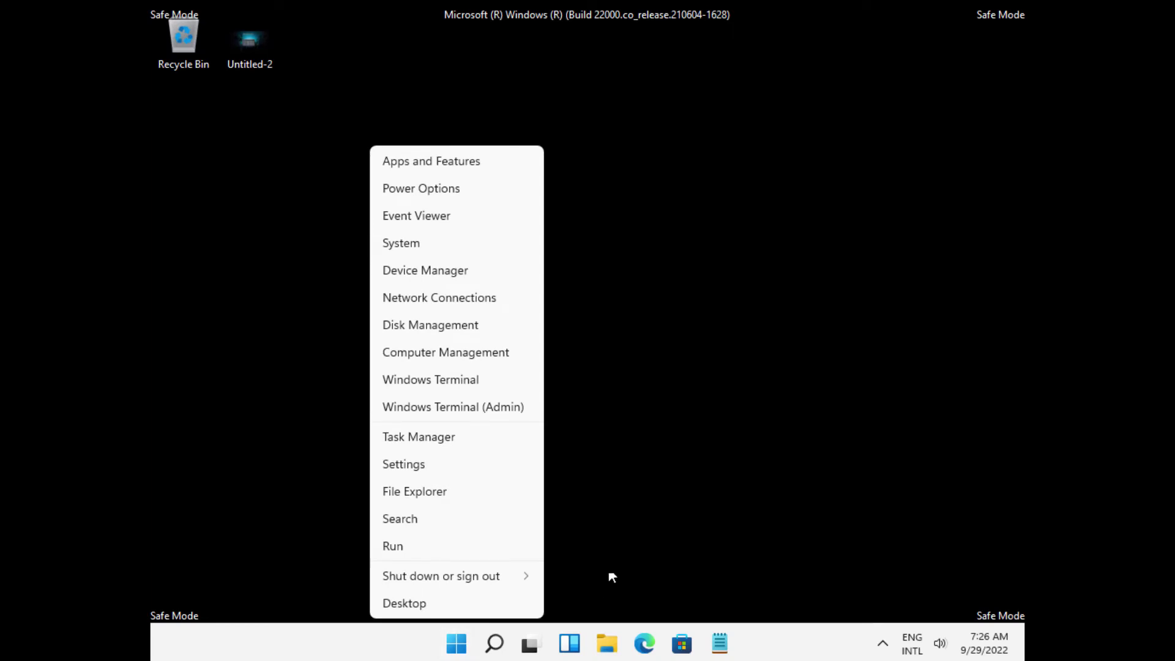
left_click(428, 466)
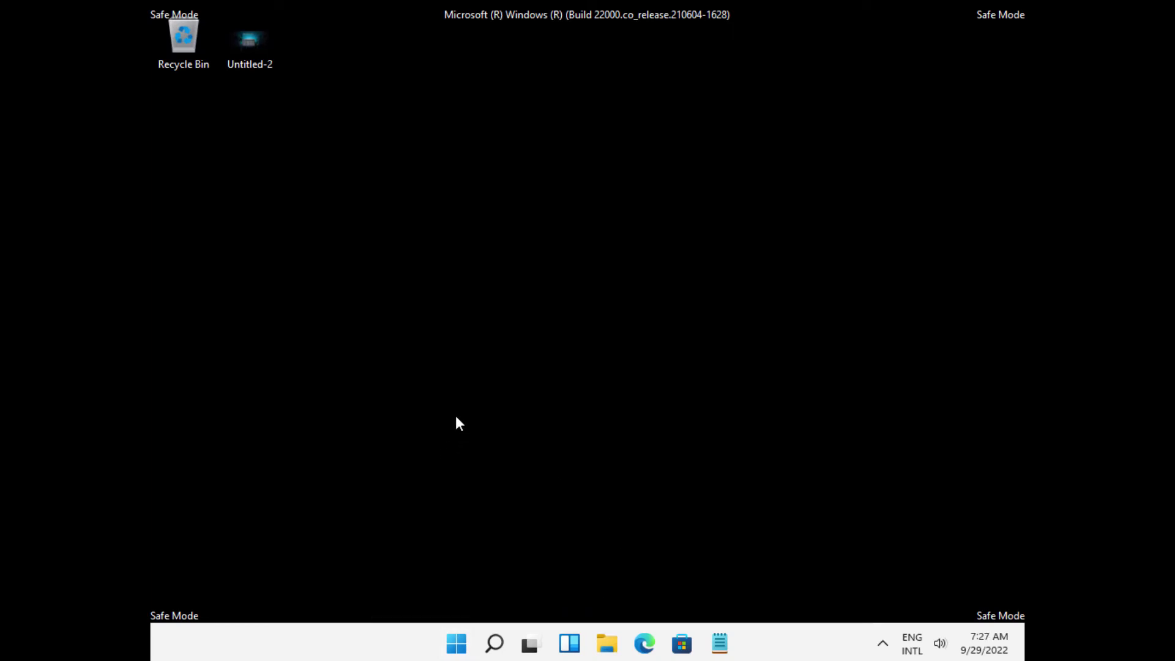
key("super+i")
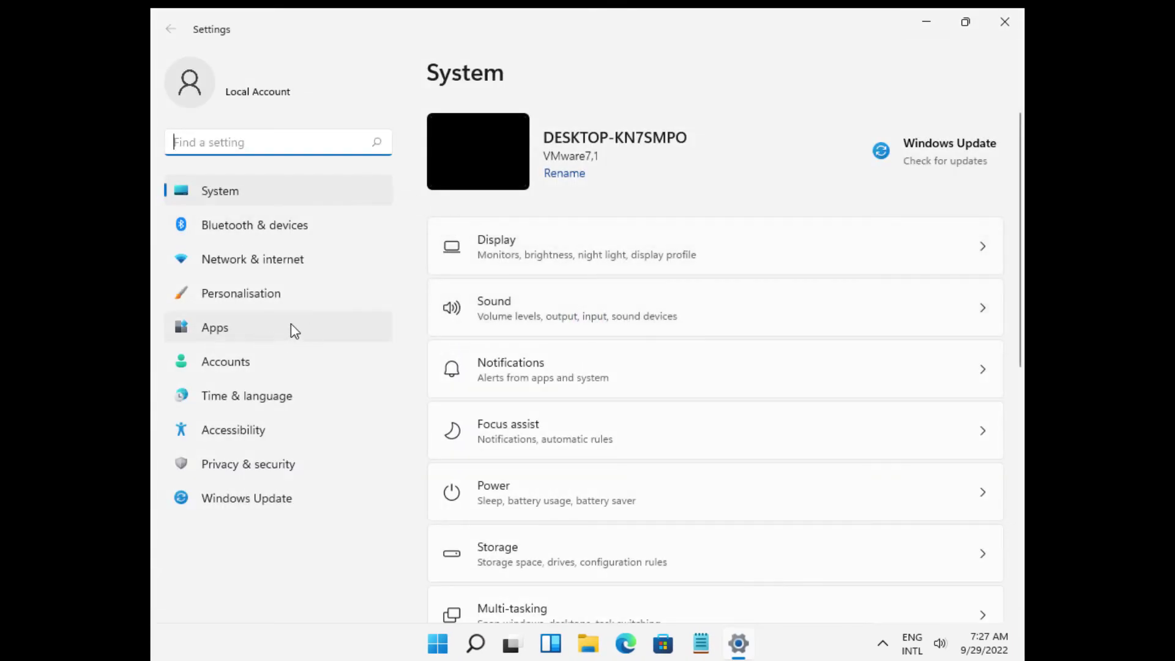
left_click(256, 320)
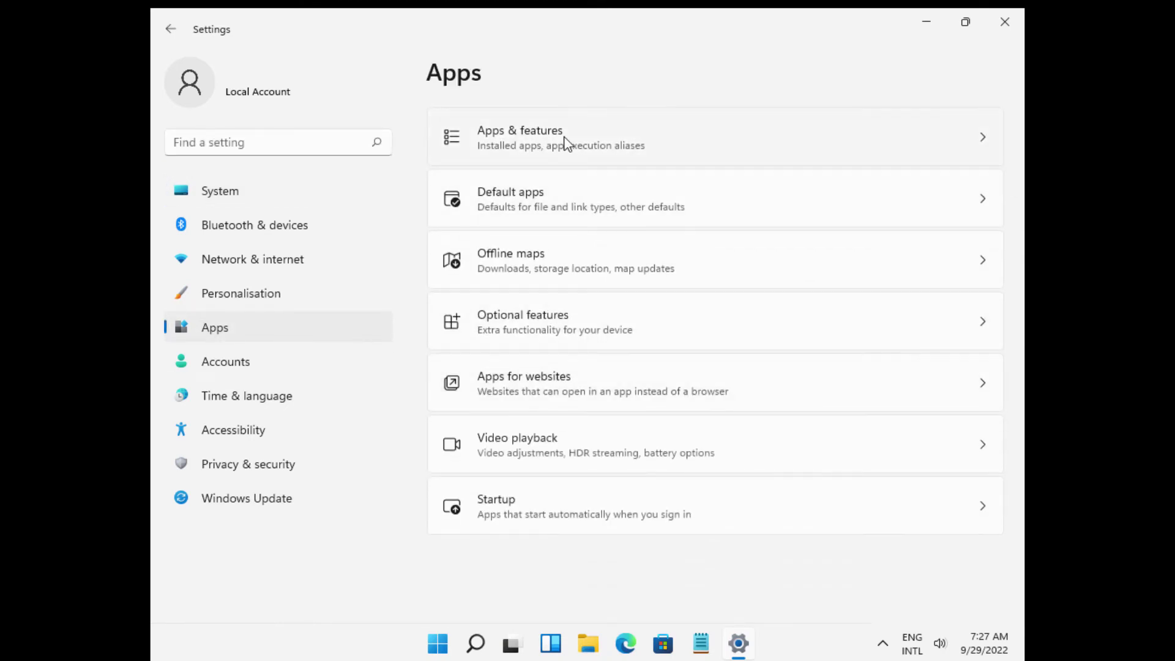
left_click(564, 143)
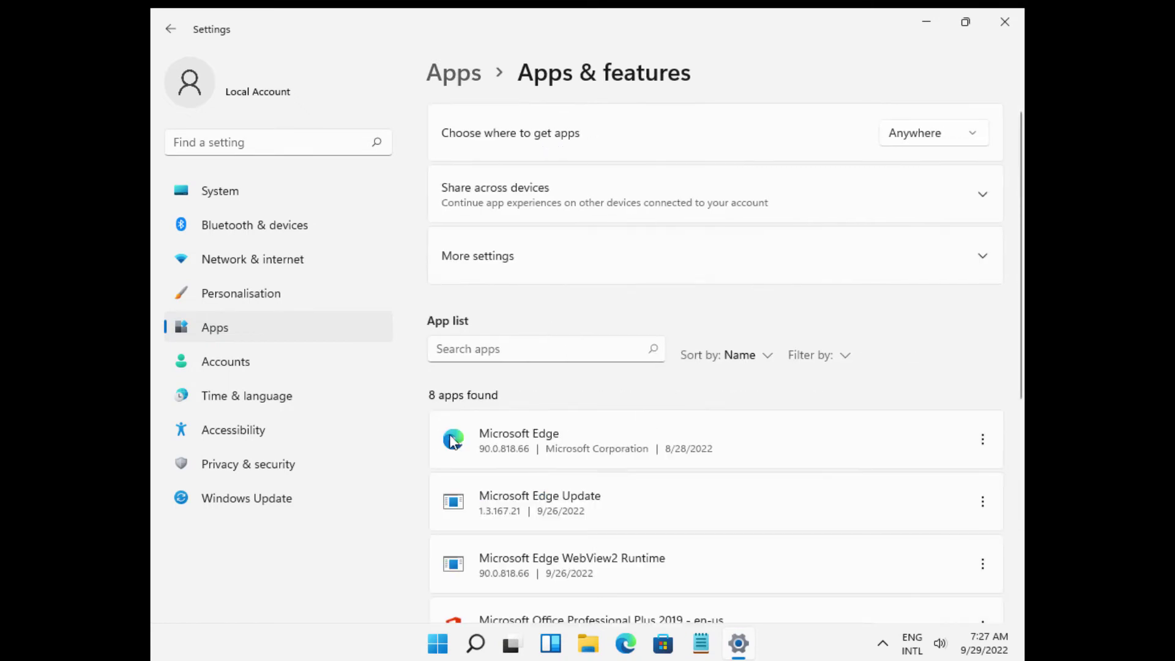
Find Microsoft OneDrive in the installed app list, uninstall it and confirm the removal.
scroll(581, 433, "down", 3)
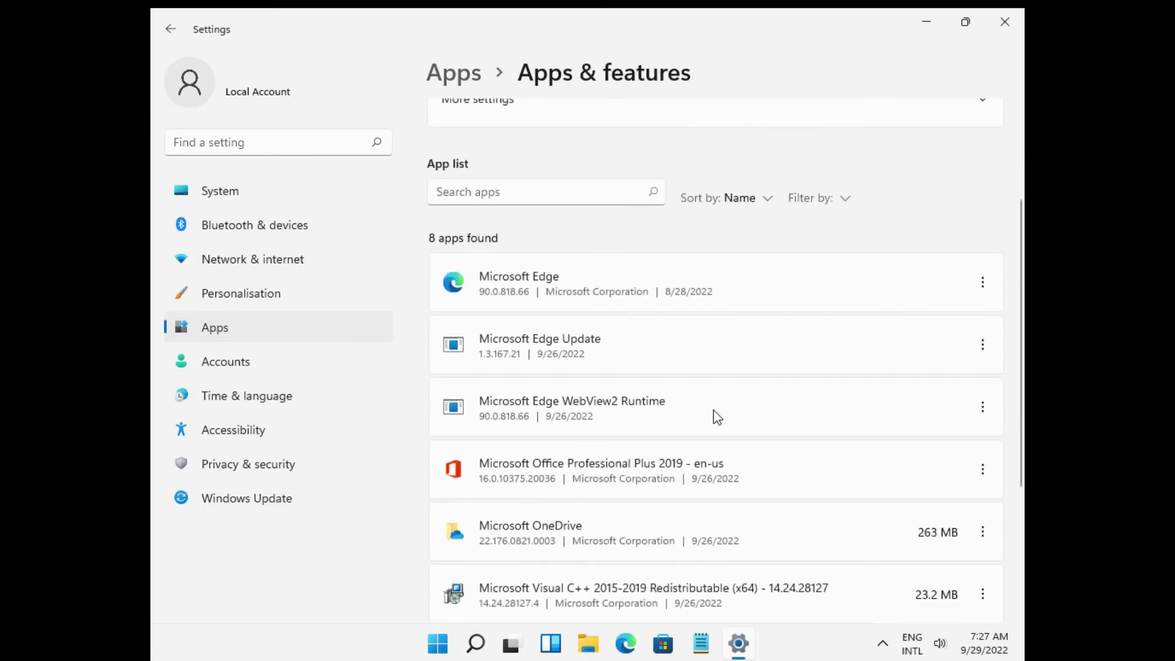
scroll(747, 440, "down", 3)
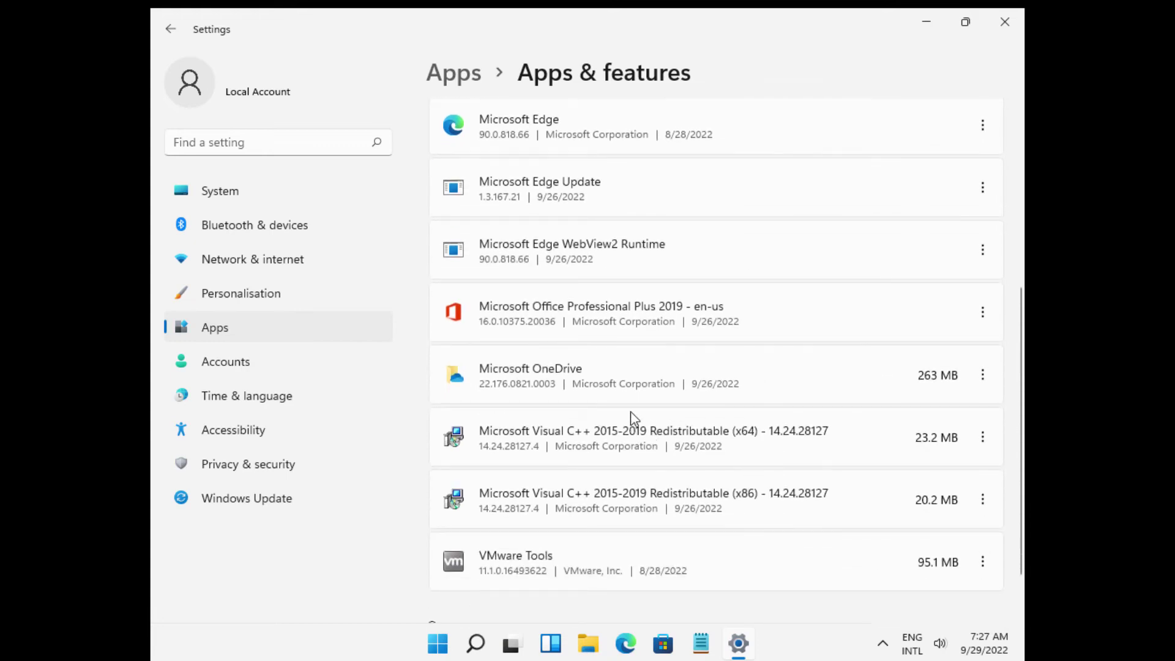
left_click(983, 375)
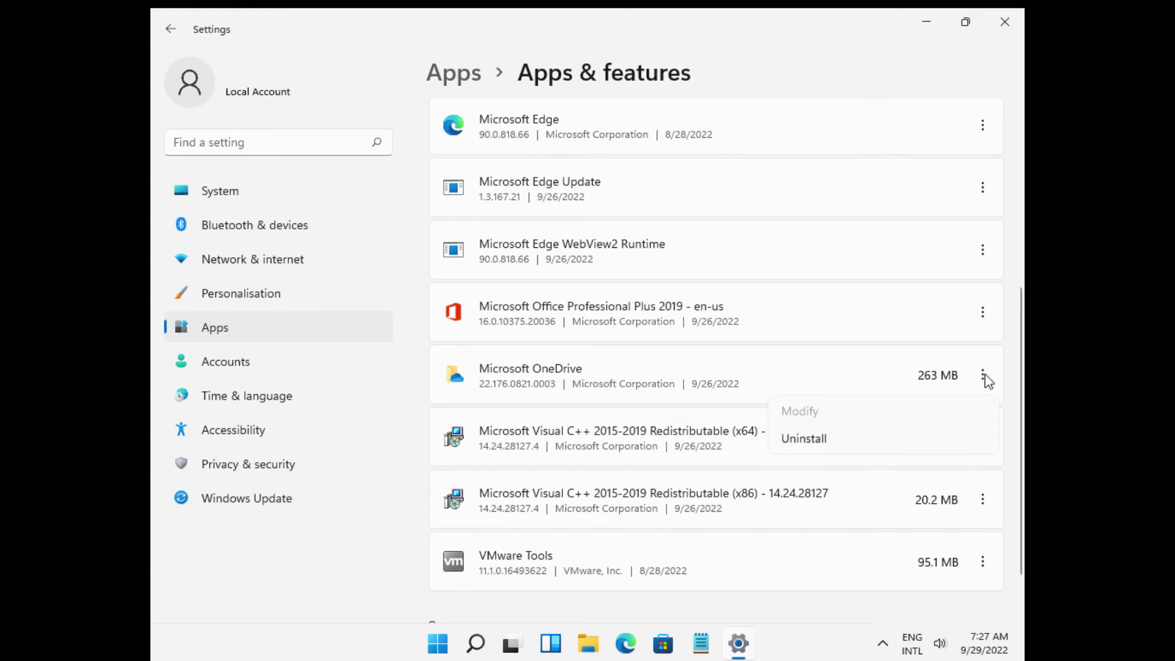
left_click(803, 438)
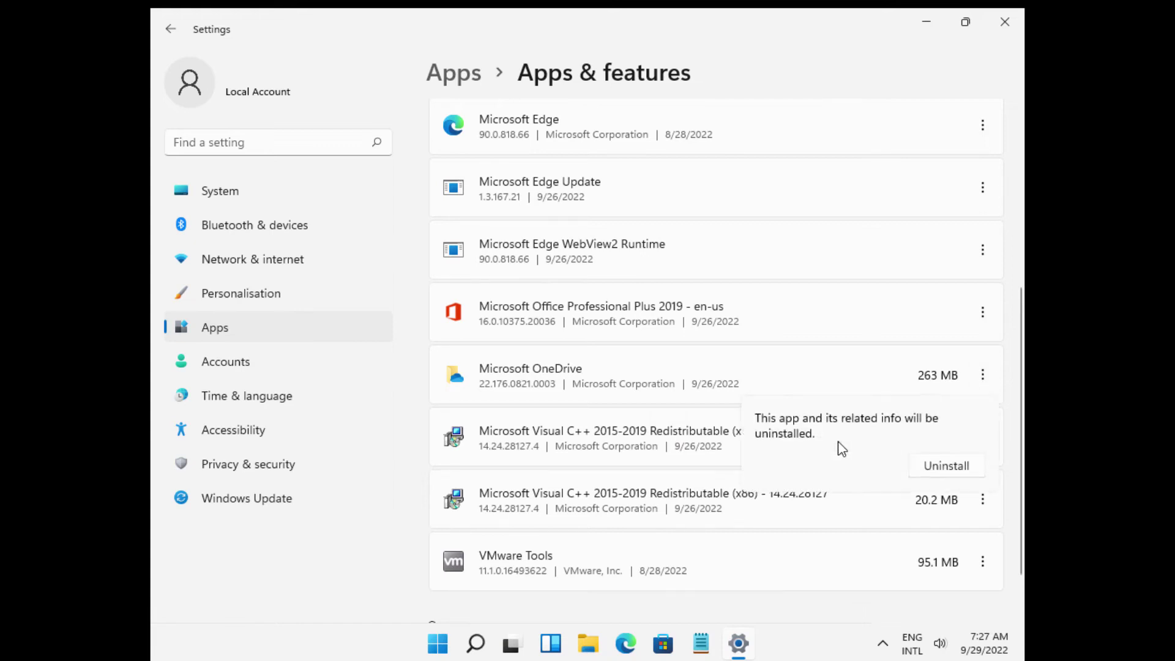
left_click(946, 467)
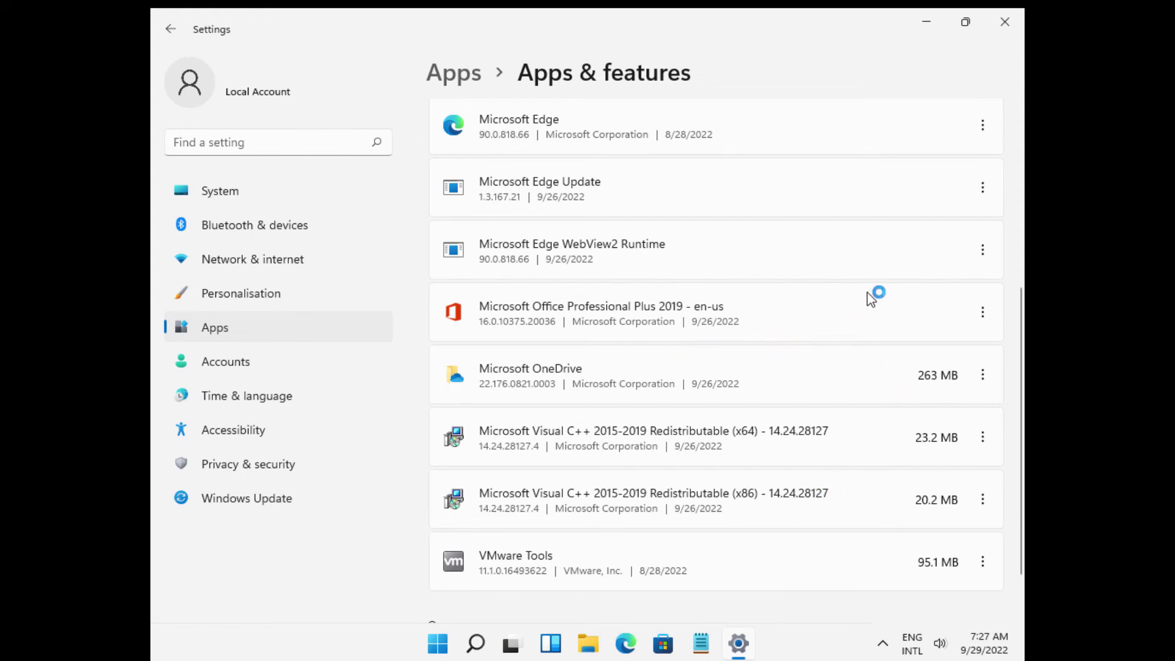
Close Settings, open System Configuration from the recent searches and display its boot options.
left_click(1012, 25)
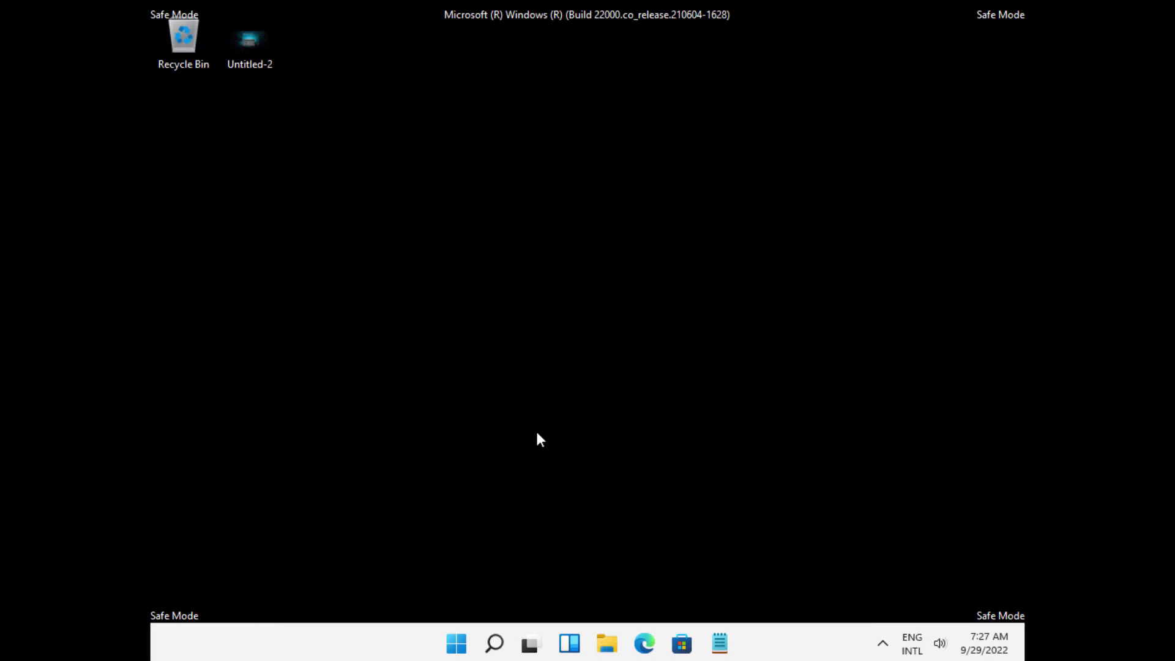
mouse_move(499, 642)
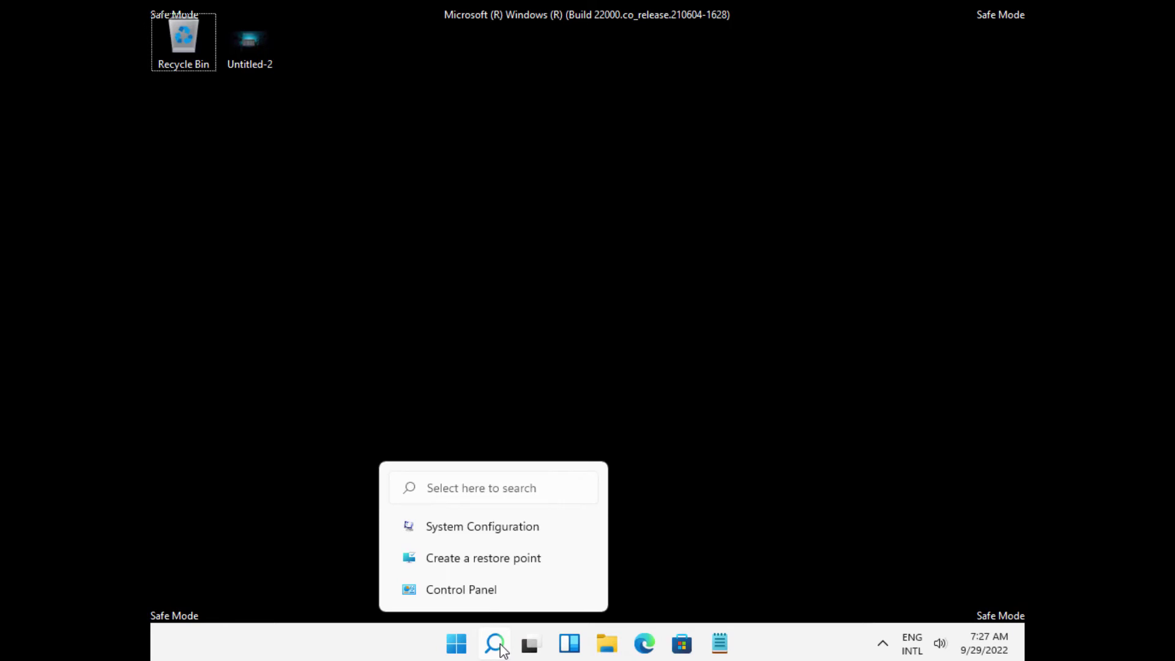
left_click(481, 527)
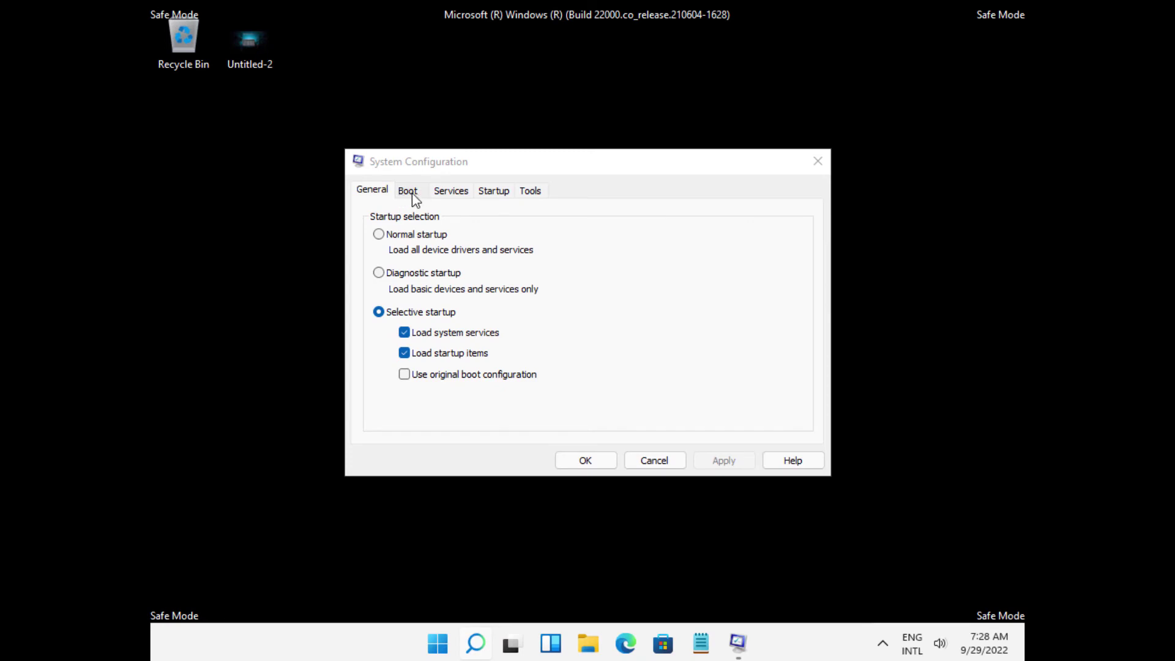
left_click(410, 194)
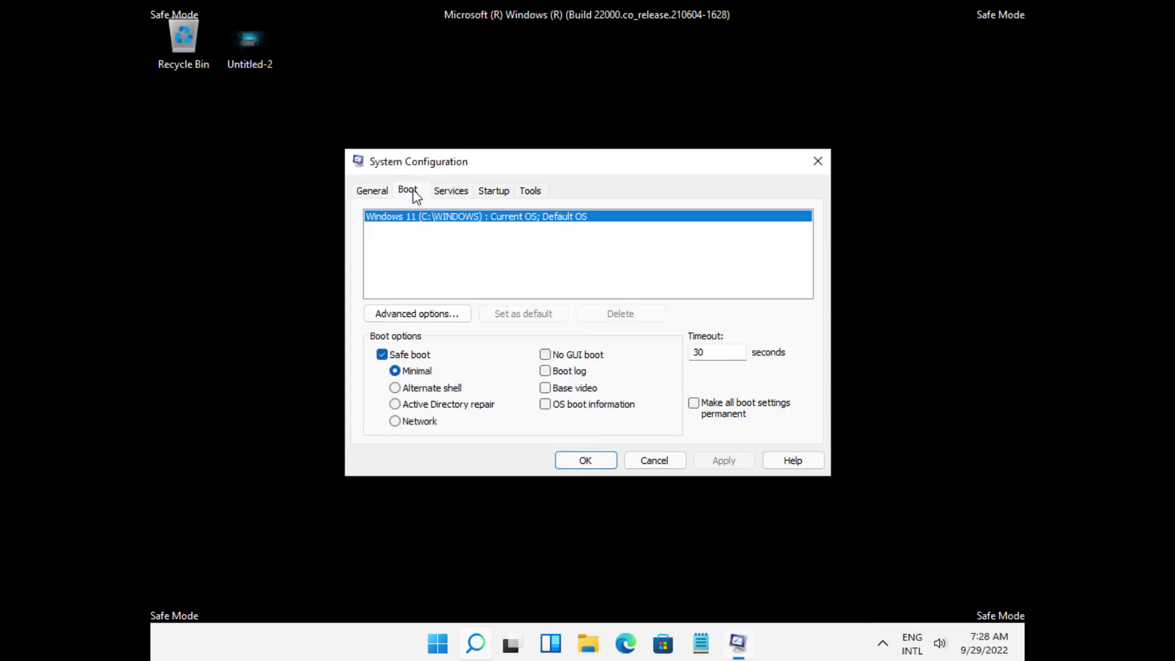
Disable Safe boot in the boot options, apply the change and restart the computer.
left_click(382, 355)
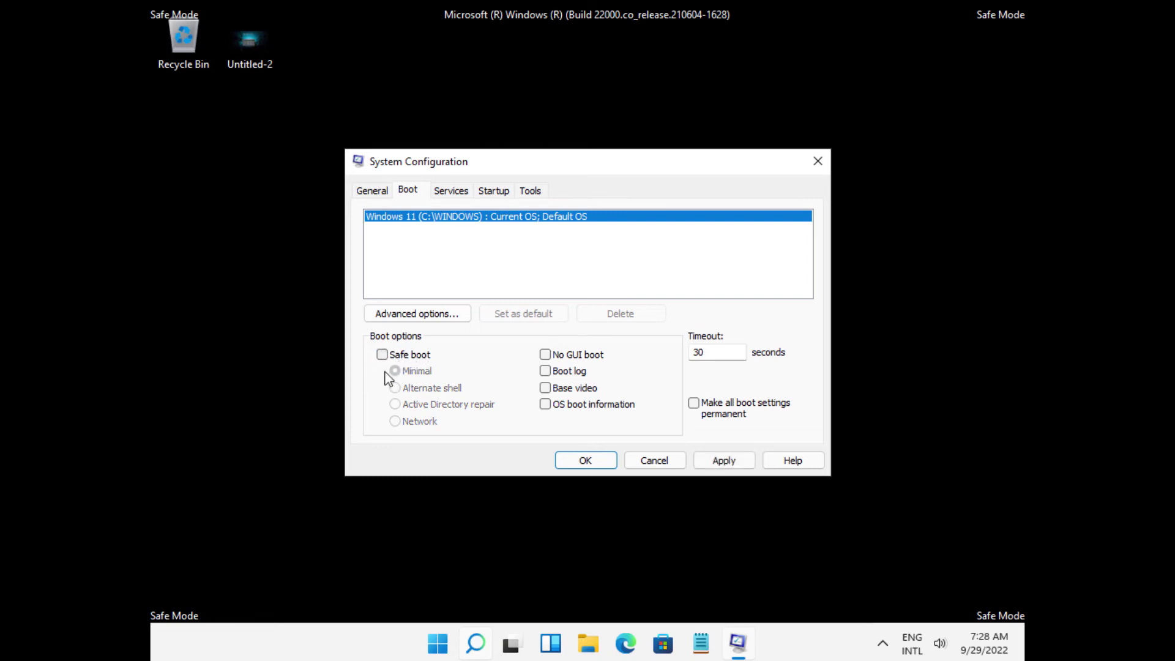
left_click(733, 462)
left_click(601, 461)
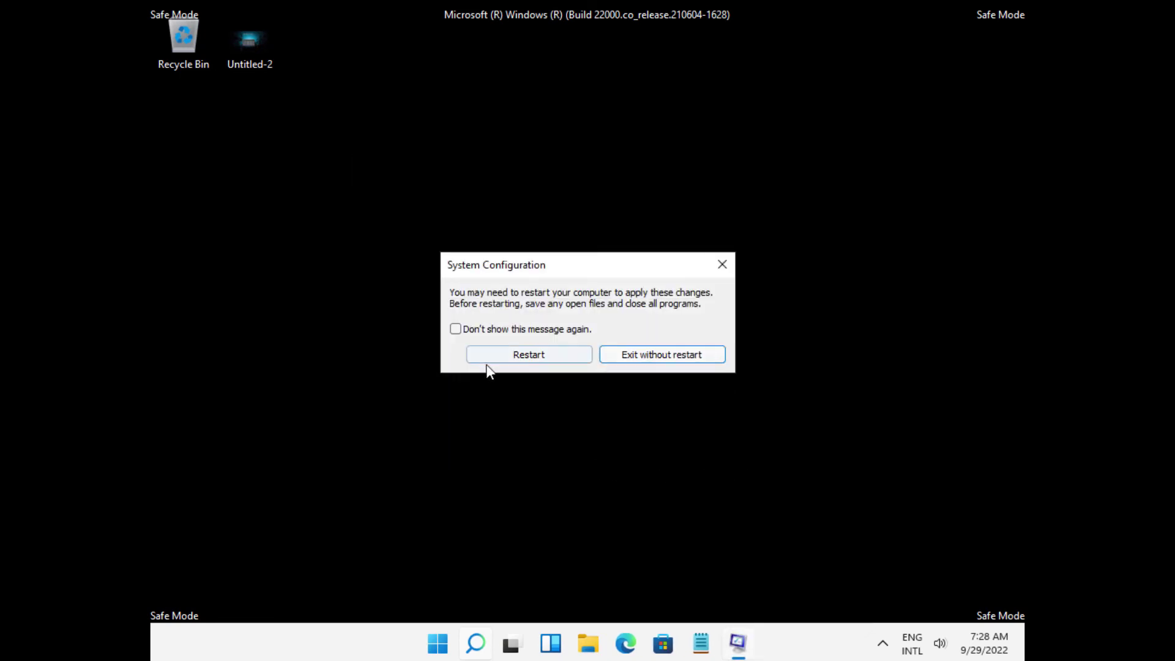
left_click(527, 361)
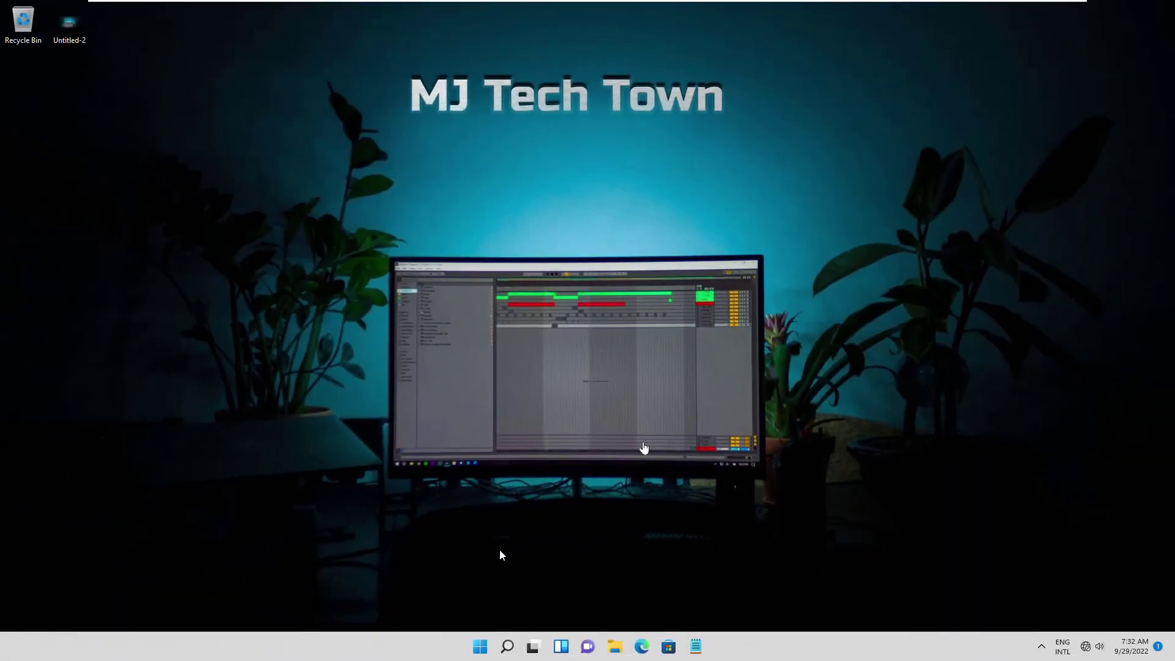
Open the Windows Update history in Settings and bring up the list of installed updates for uninstalling.
right_click(479, 649)
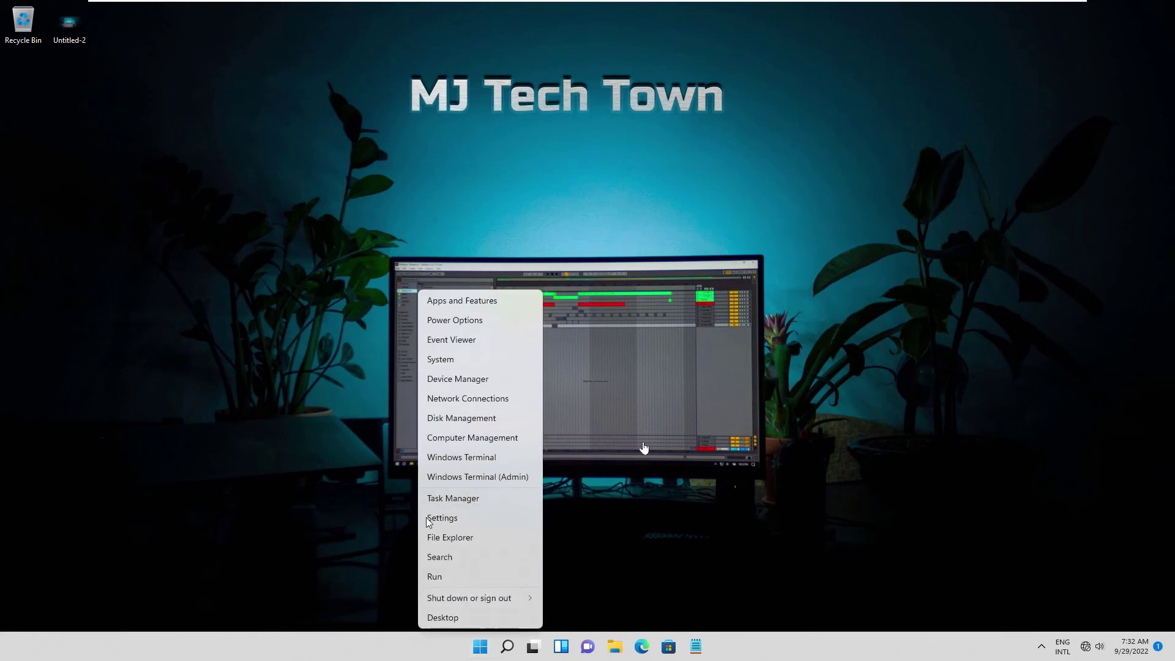
left_click(464, 517)
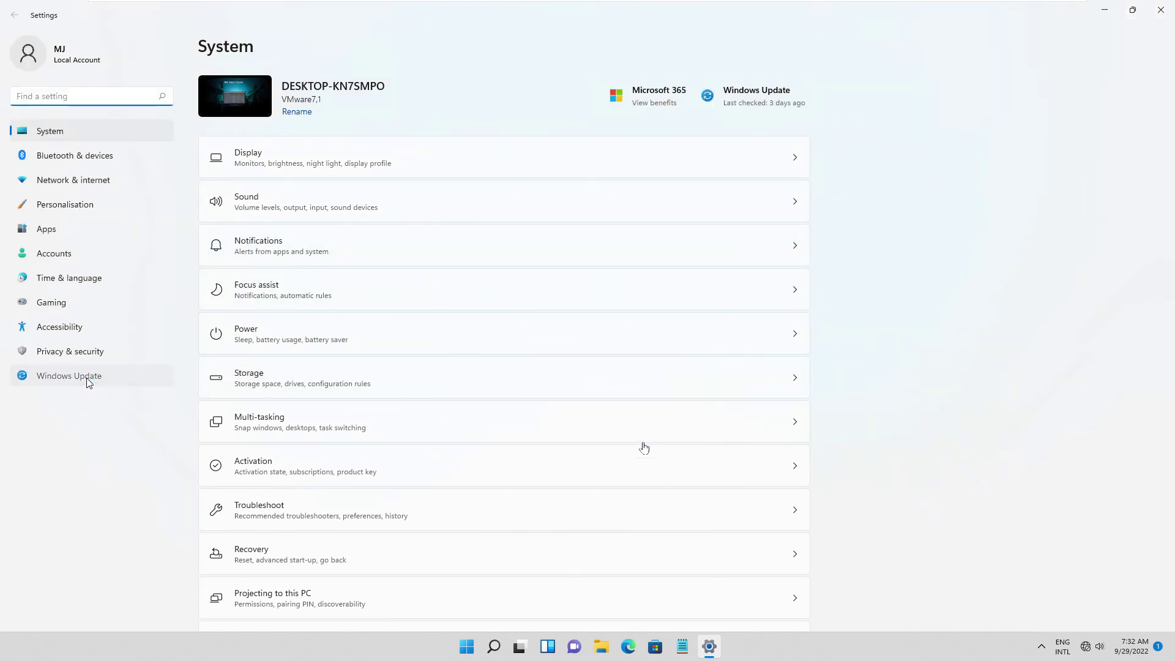
left_click(87, 378)
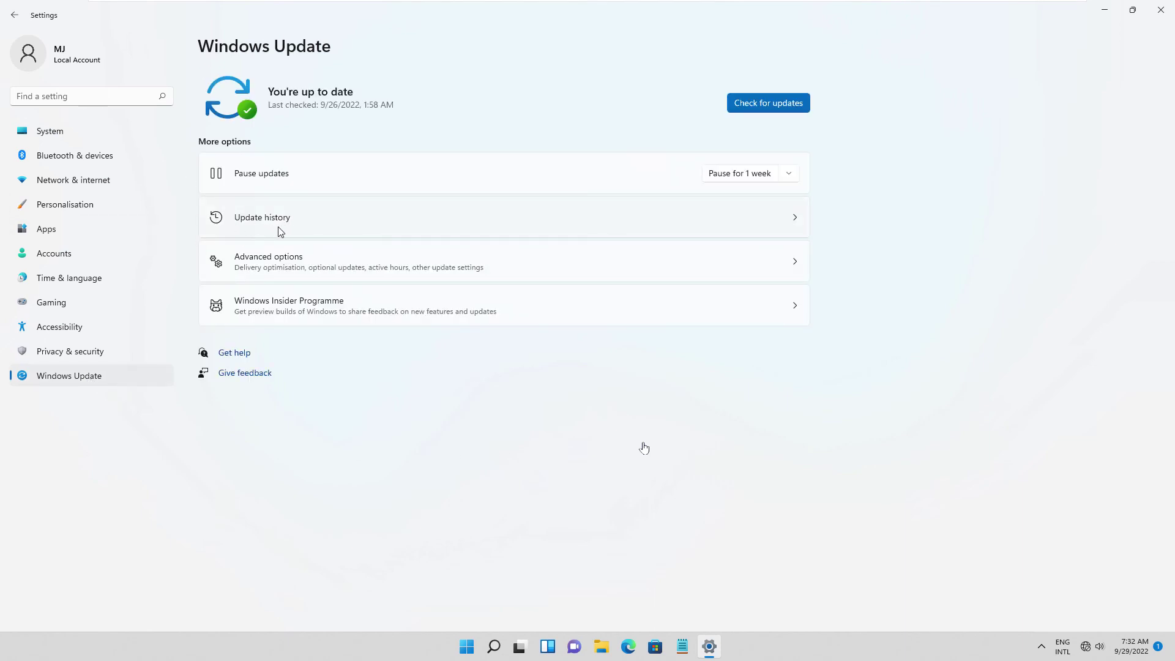
left_click(325, 224)
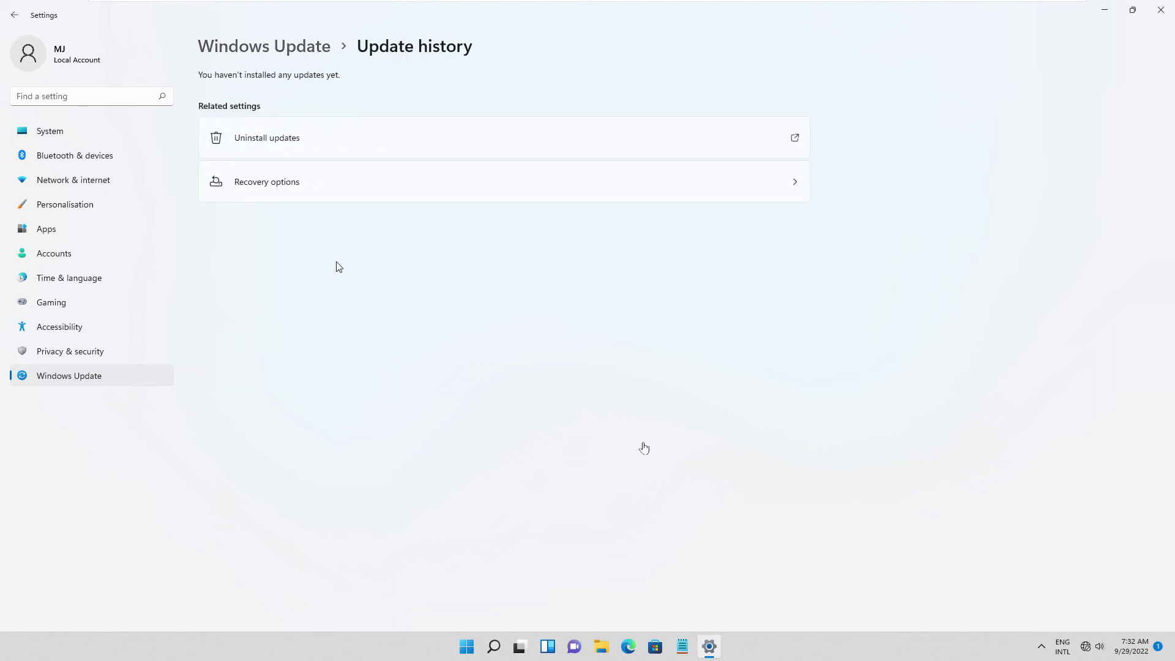
left_click(333, 140)
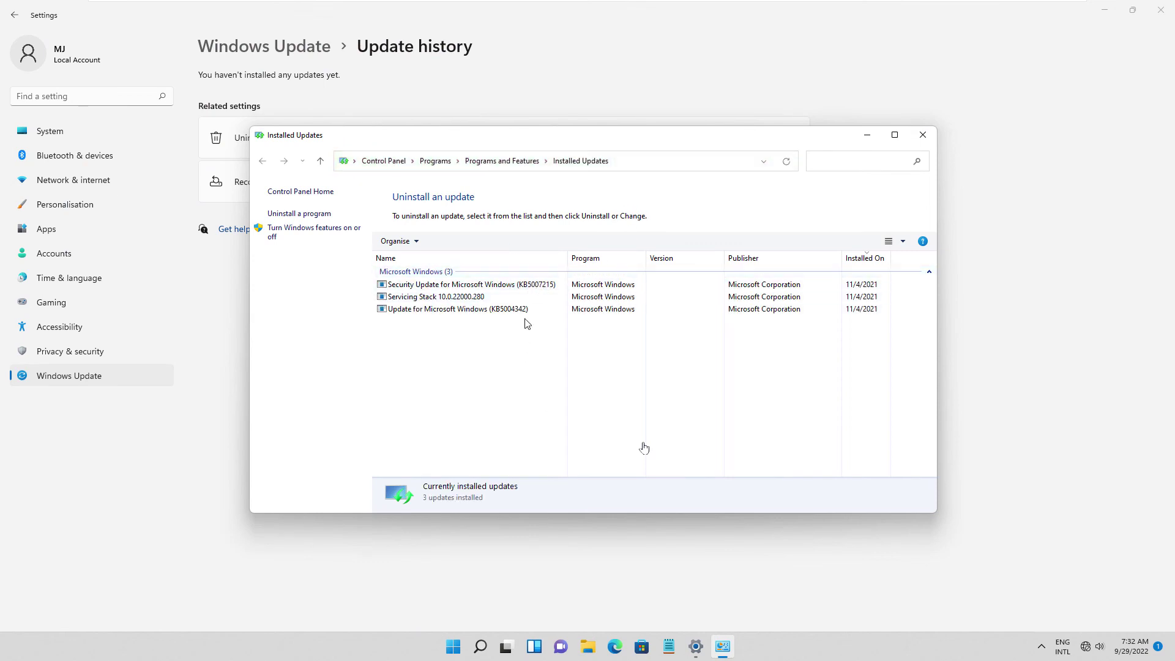
Select Security Update for Microsoft Windows (KB5007215) among the installed updates, and close the Installed Updates and Settings windows.
left_click(438, 287)
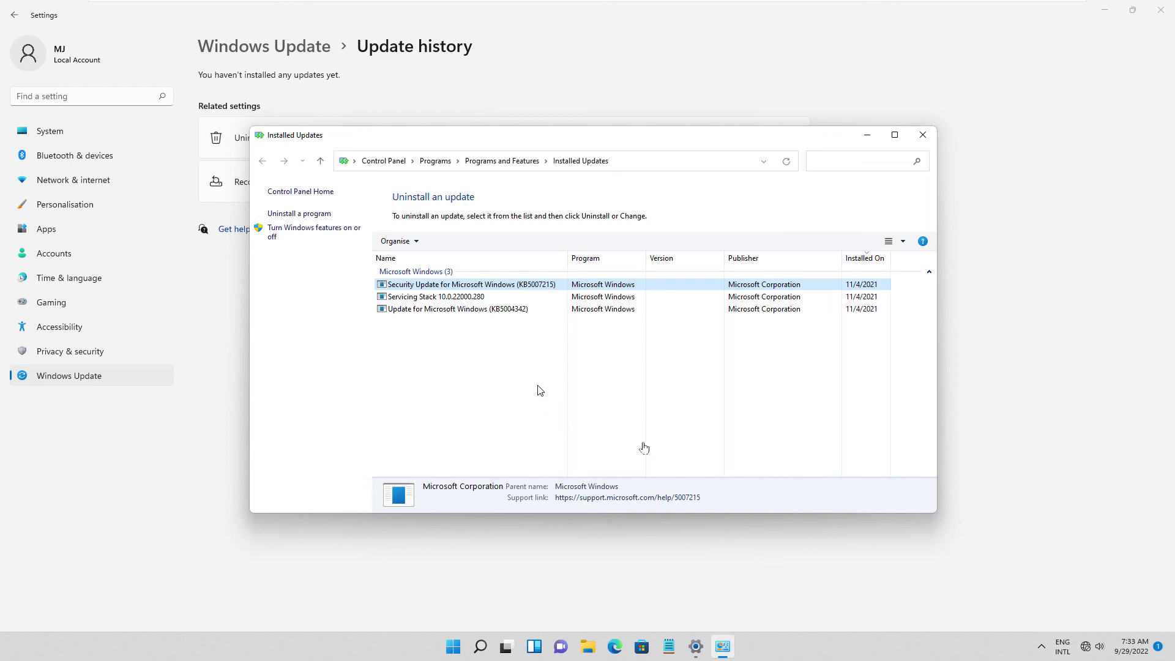
double_click(467, 285)
left_click(922, 134)
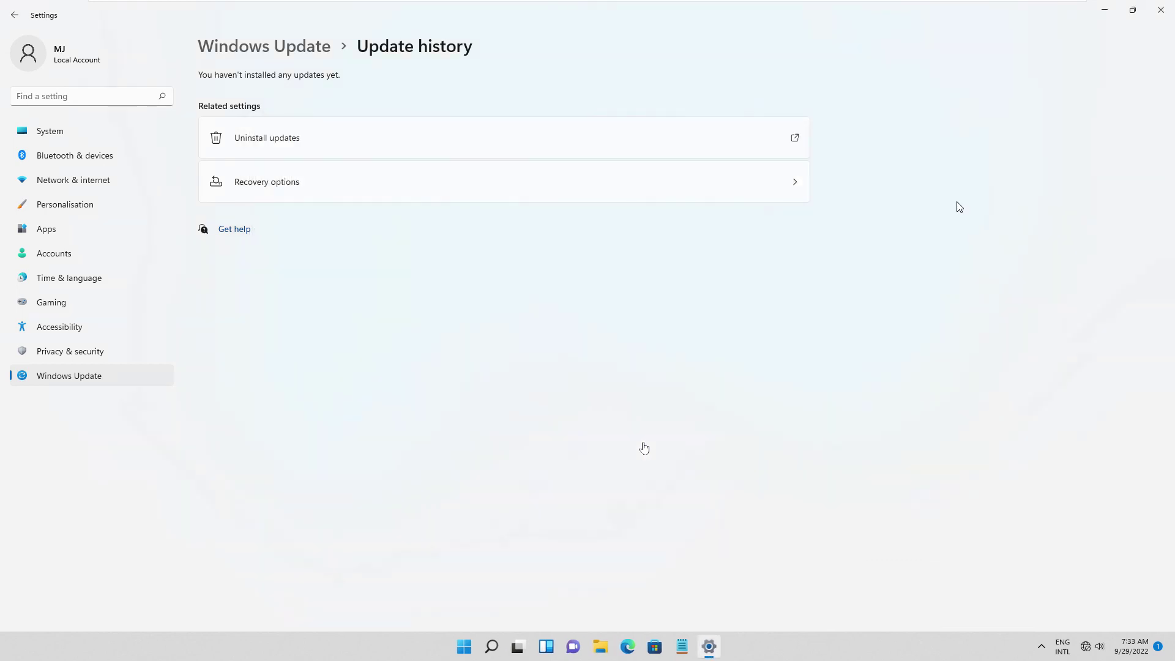
left_click(1161, 9)
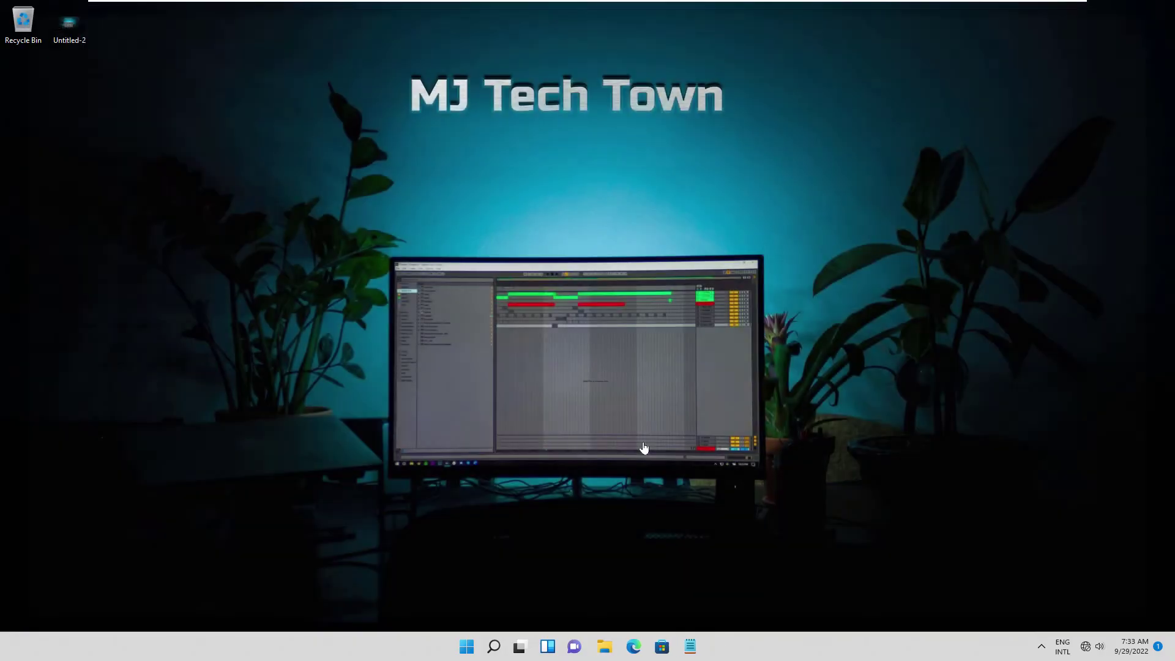